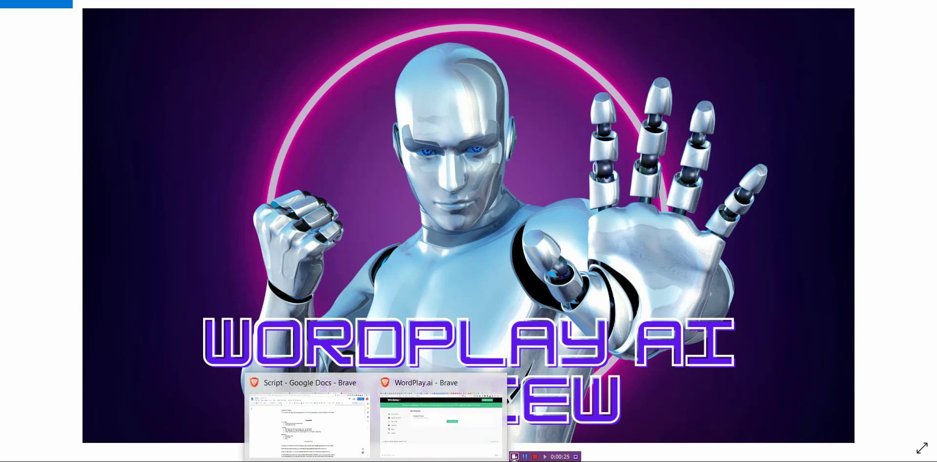
Bring up the Wordplay.ai window on its empty My Projects page and dismiss the downloads bar.
click(438, 424)
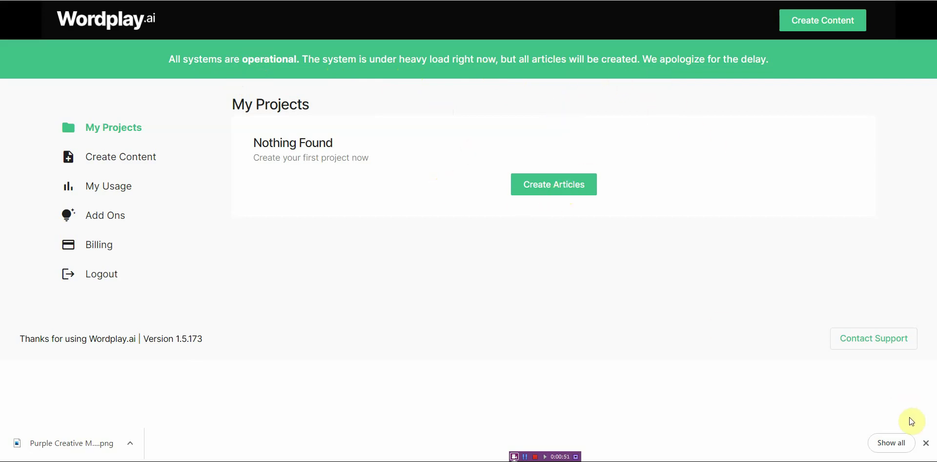
click(926, 443)
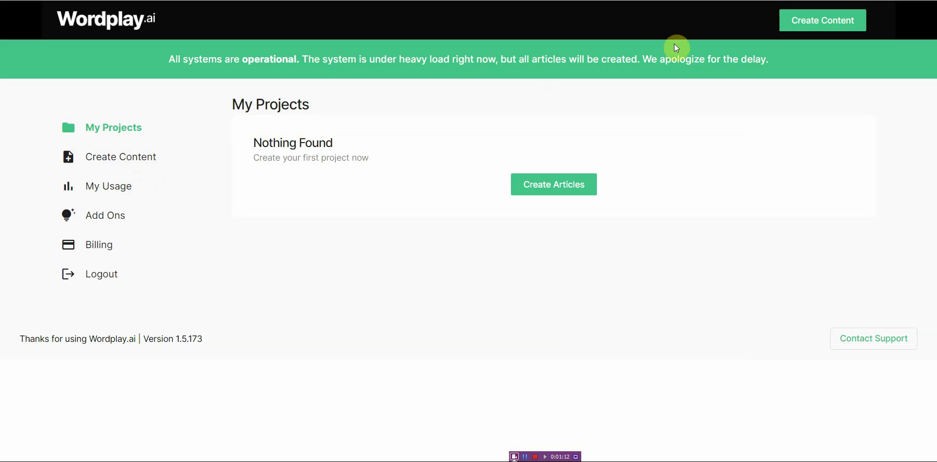
Open Create Articles and add subheading fields until the estimate reaches 1,500 words.
click(807, 22)
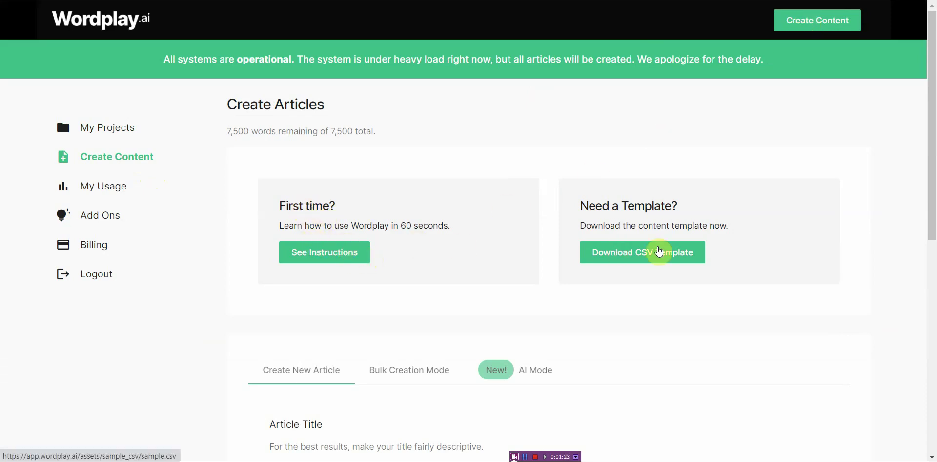
drag(932, 189, 899, 305)
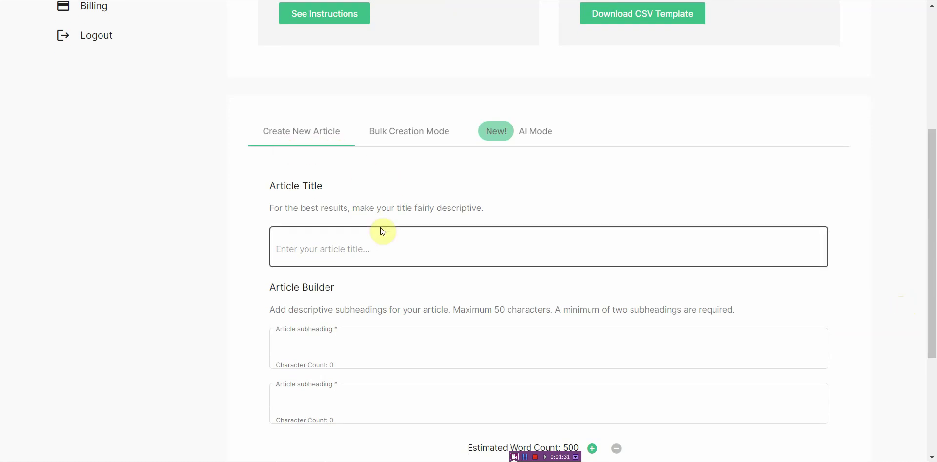
drag(933, 236, 930, 266)
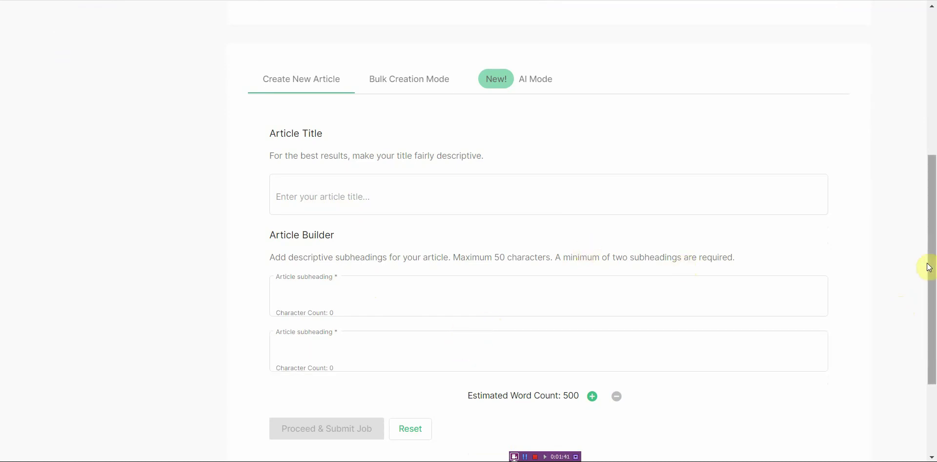
drag(931, 267, 931, 296)
click(594, 339)
click(592, 395)
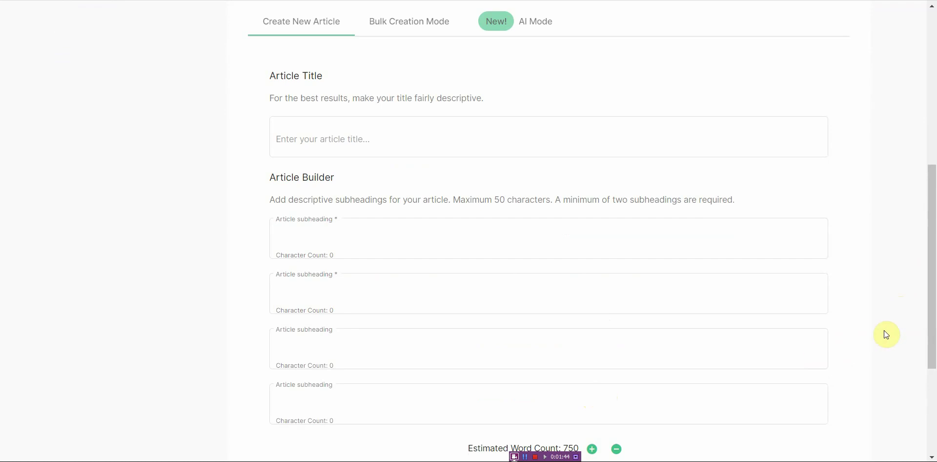
drag(931, 336, 931, 405)
click(592, 297)
click(595, 352)
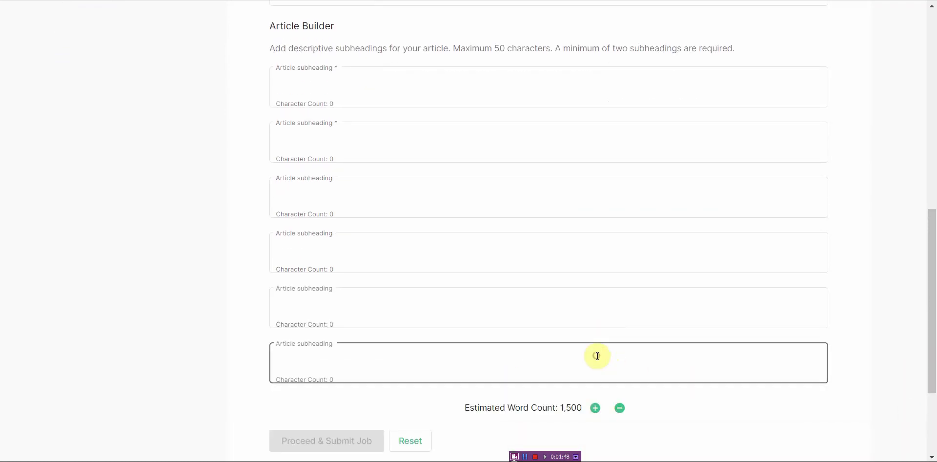
Reset the article form and remove subheadings back to three, estimating 750 words.
click(419, 441)
click(620, 407)
click(620, 353)
click(614, 301)
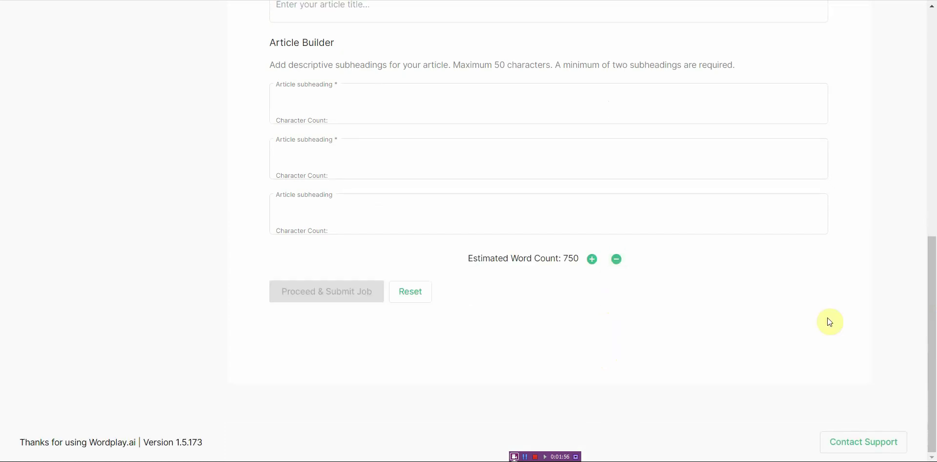
drag(930, 355, 929, 198)
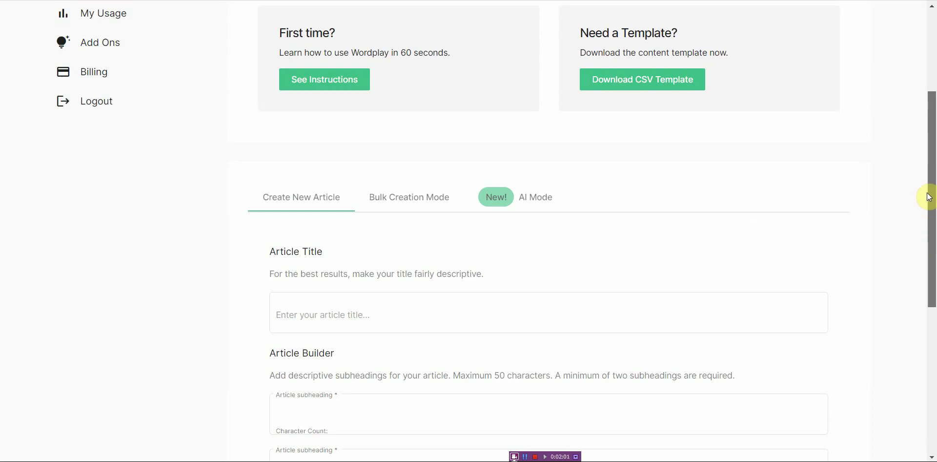
Compare the single-article form with Bulk Creation Mode, ending on the CSV template upload tab.
click(432, 205)
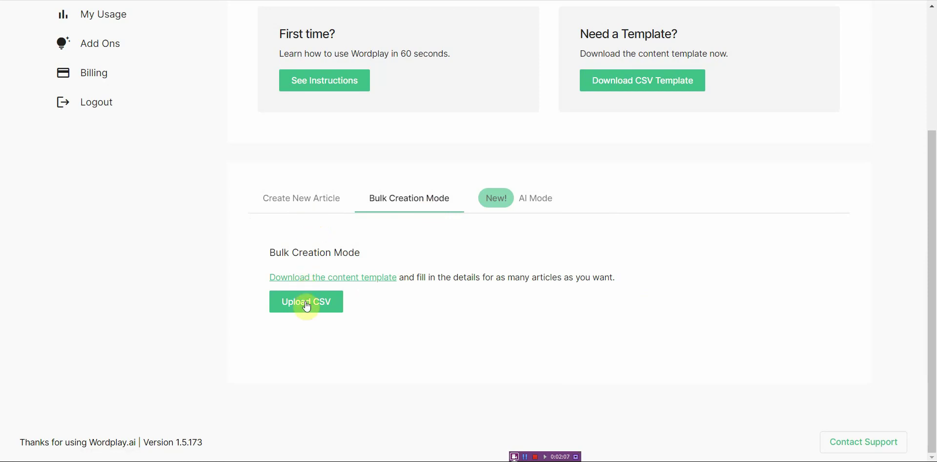
click(321, 200)
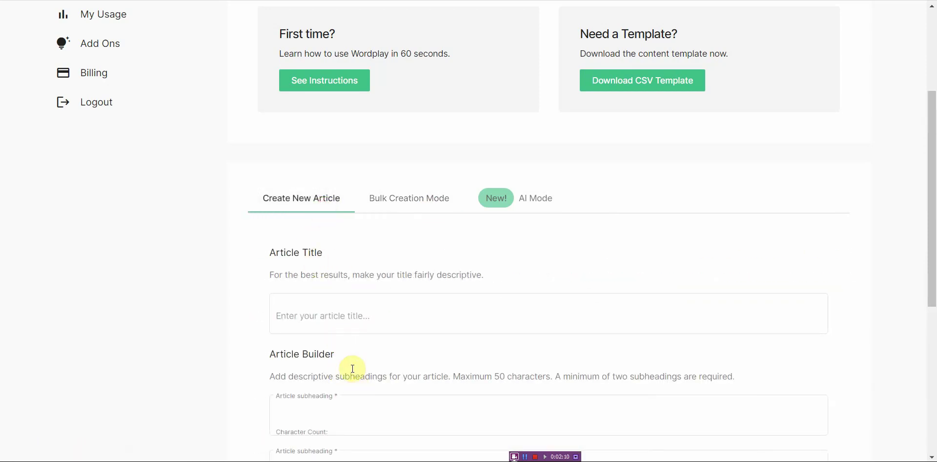
scroll(933, 275, down, 4)
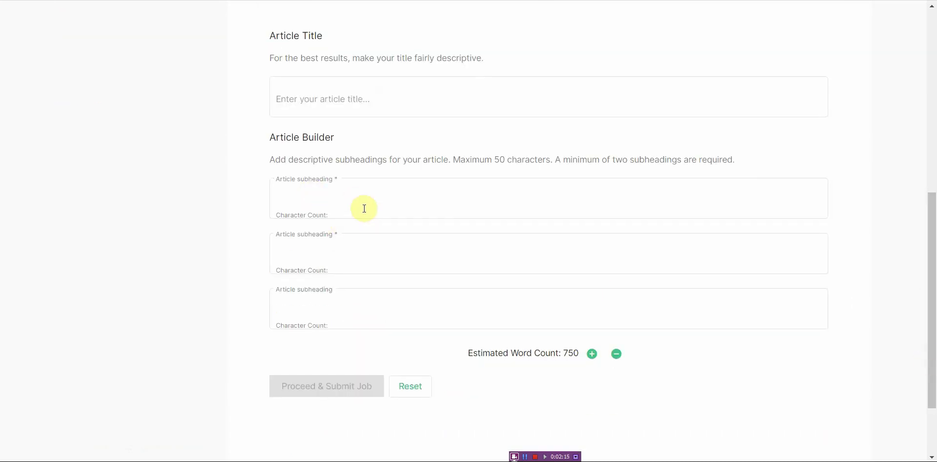
drag(933, 266, 931, 161)
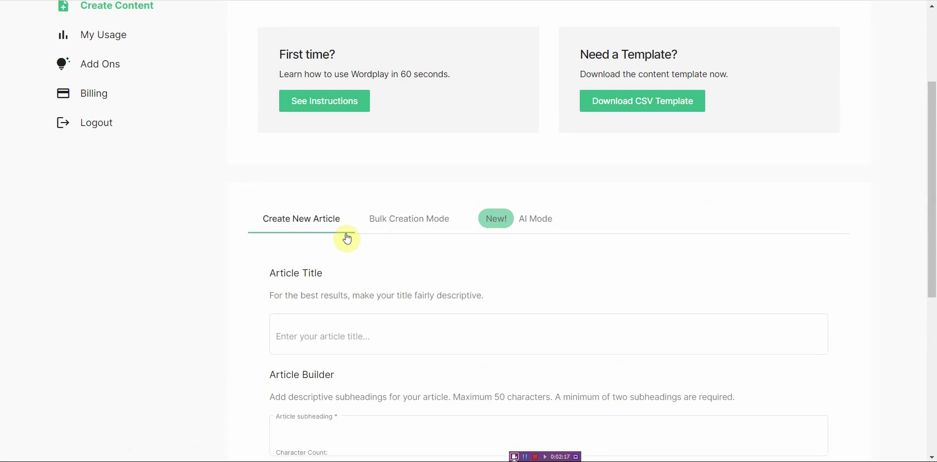
click(419, 220)
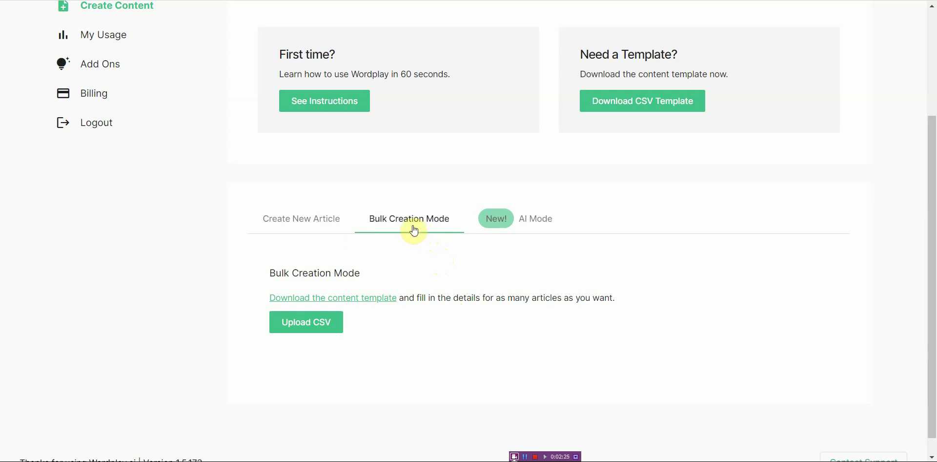
Open AI Mode and inspect its article length choices and titles box without filling anything in.
click(544, 225)
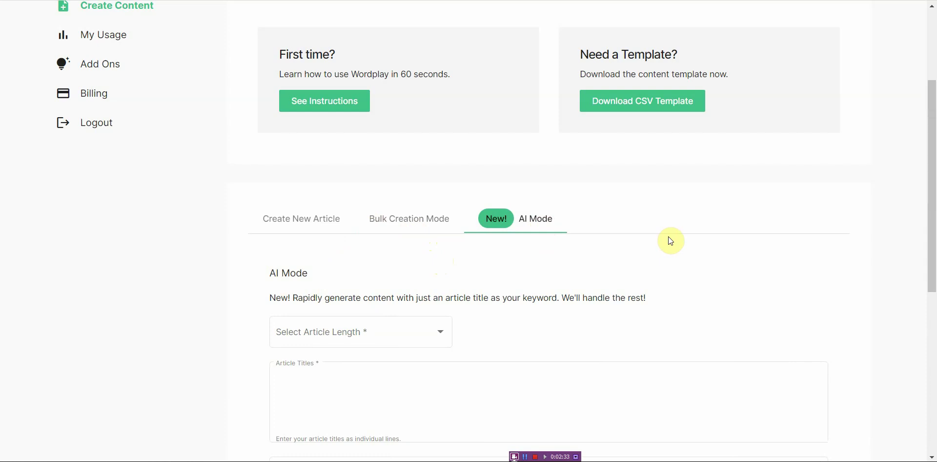
drag(931, 232, 934, 302)
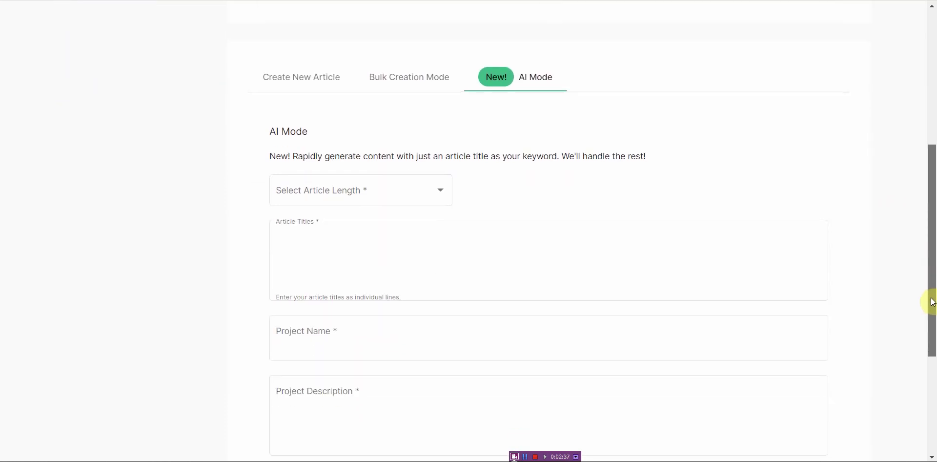
click(443, 194)
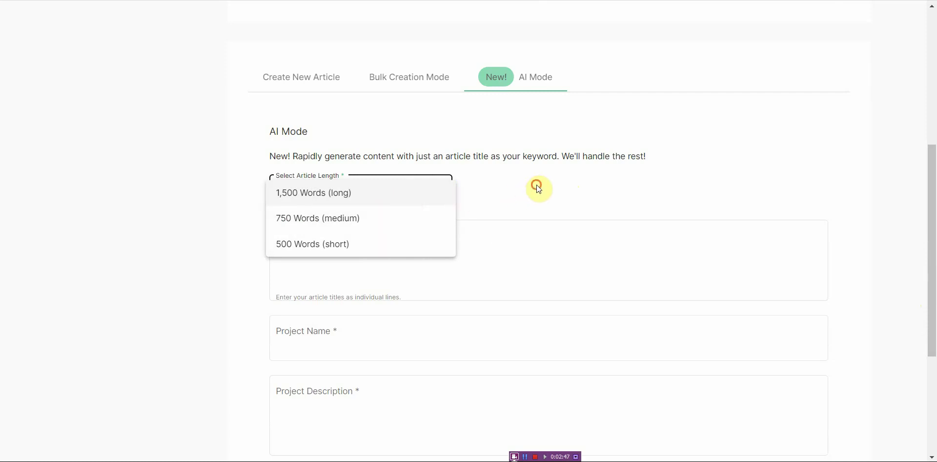
click(536, 185)
click(402, 197)
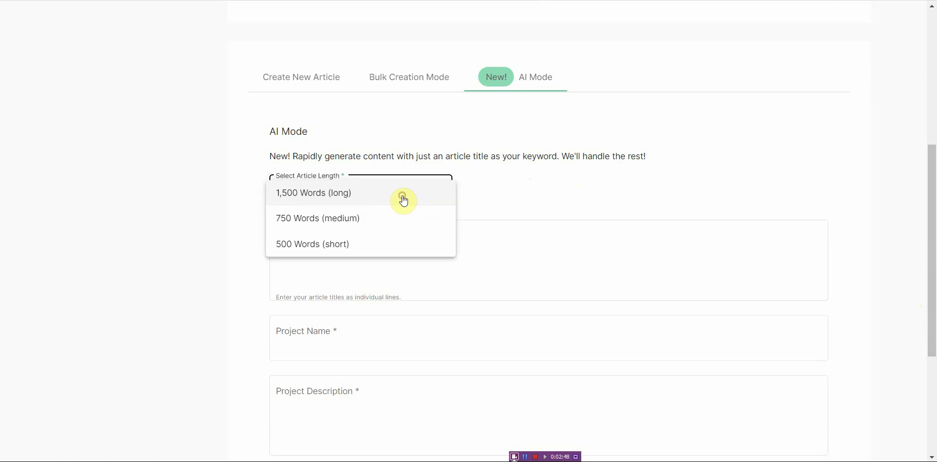
click(530, 181)
click(423, 235)
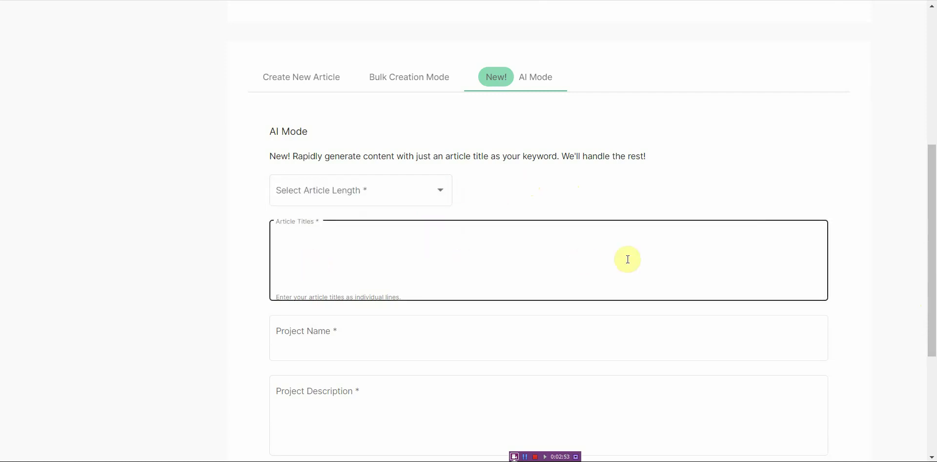
click(574, 179)
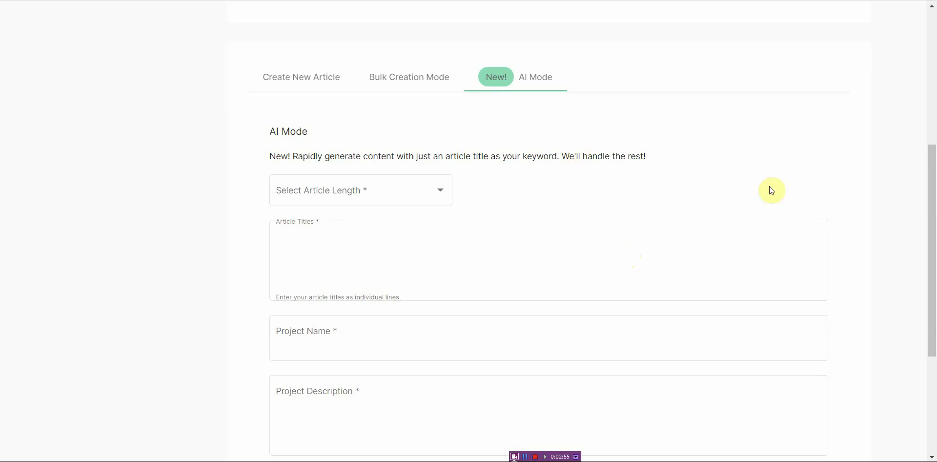
scroll(924, 200, down, 3)
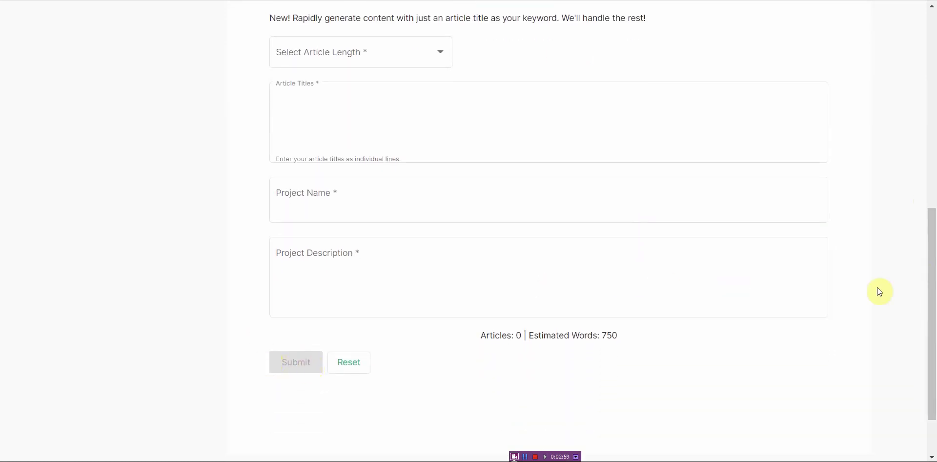
drag(930, 294, 914, 255)
Choose the 1,500 Words length and enter the title 'How to retire on just $100,000'.
click(433, 138)
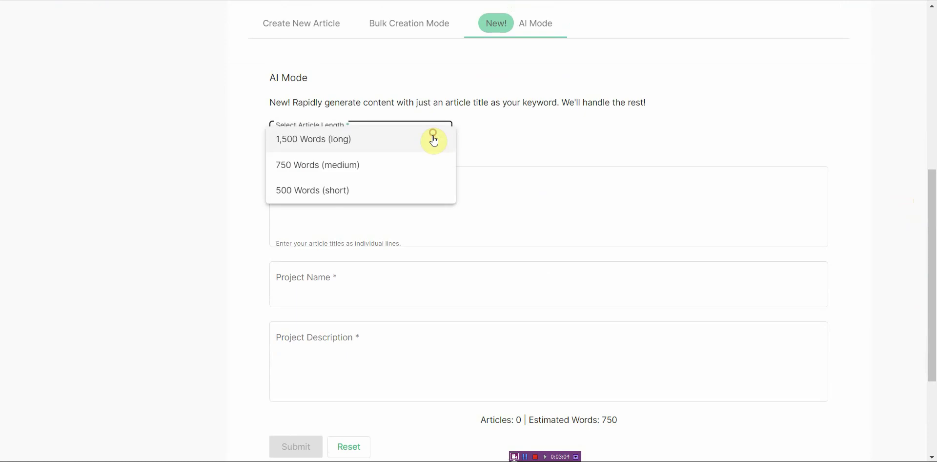
click(391, 142)
click(400, 191)
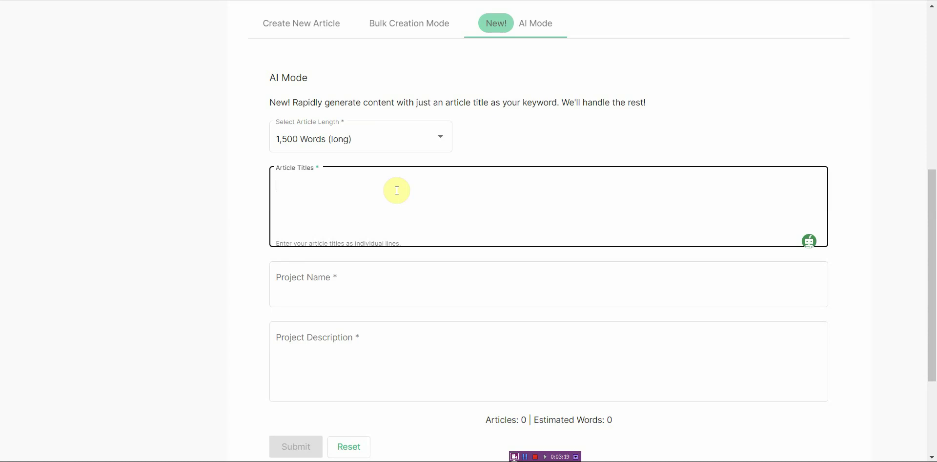
text(How to retire on)
text($100)
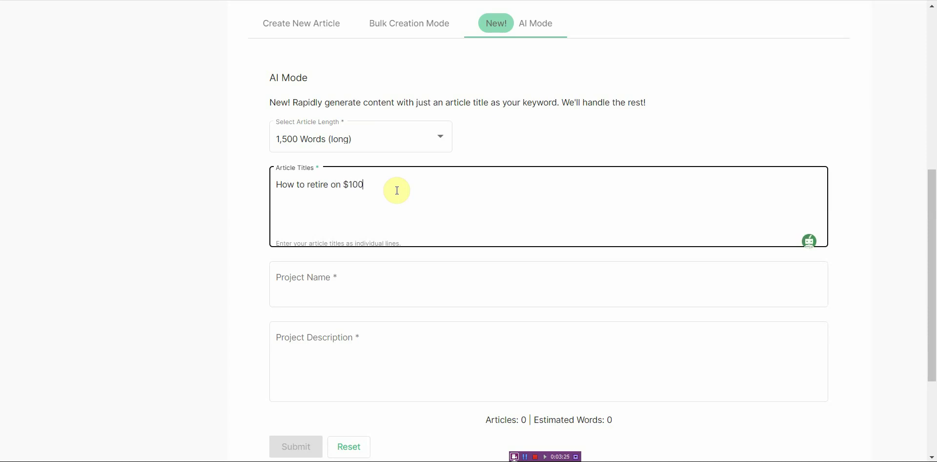
text(,000 )
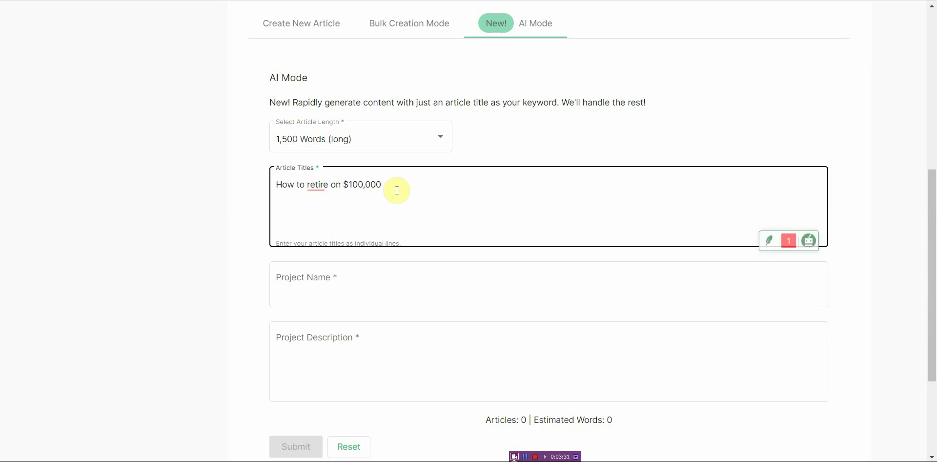
text(just)
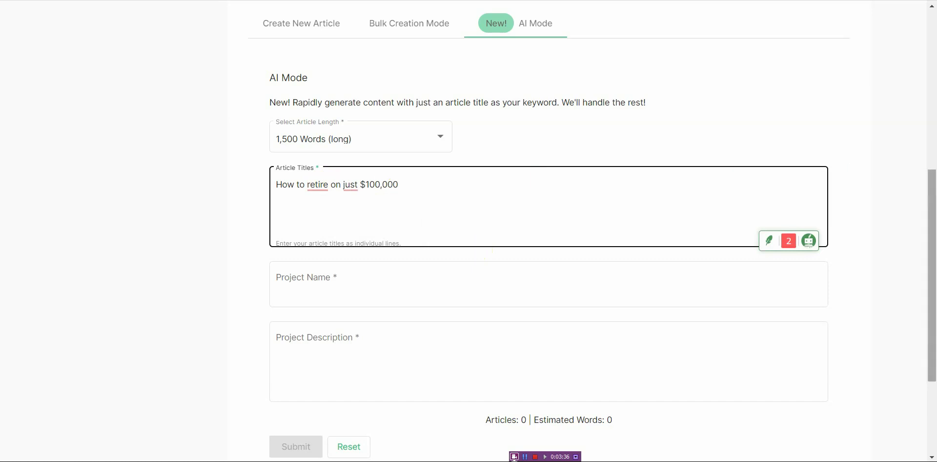
drag(931, 219, 932, 244)
Name the project 'MMO Article 100k' and give it the description 'MMO'.
click(378, 231)
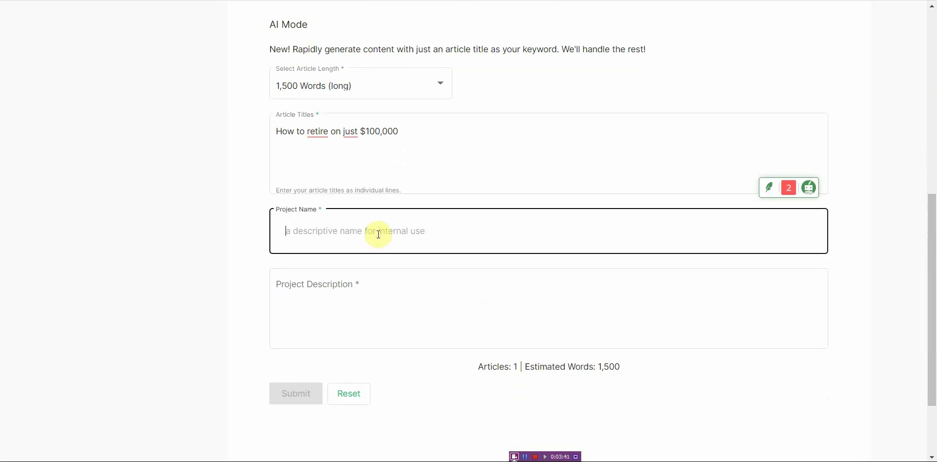
text(Demo )
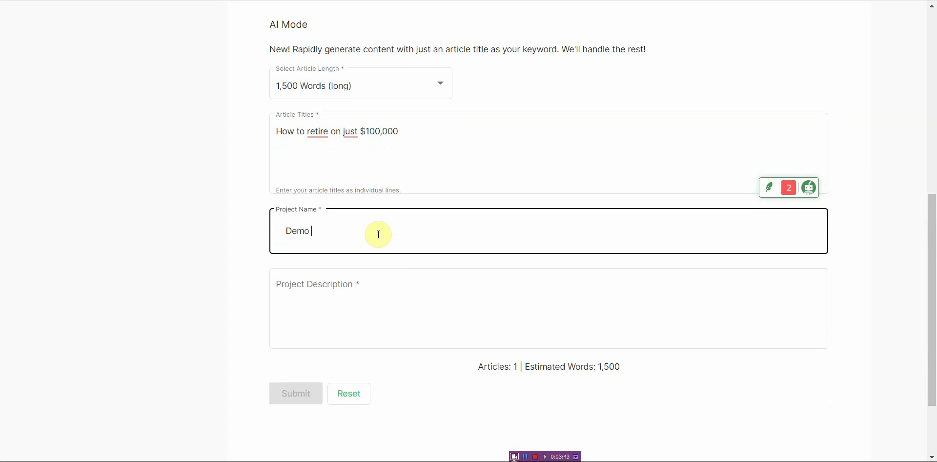
text(Test 1)
key(BackSpace)
key(BackSpace)
key(BackSpace)
key(BackSpace)
key(BackSpace)
key(BackSpace)
key(BackSpace)
key(BackSpace)
key(BackSpace)
key(BackSpace)
key(BackSpace)
text(MMO Article 100k)
click(368, 287)
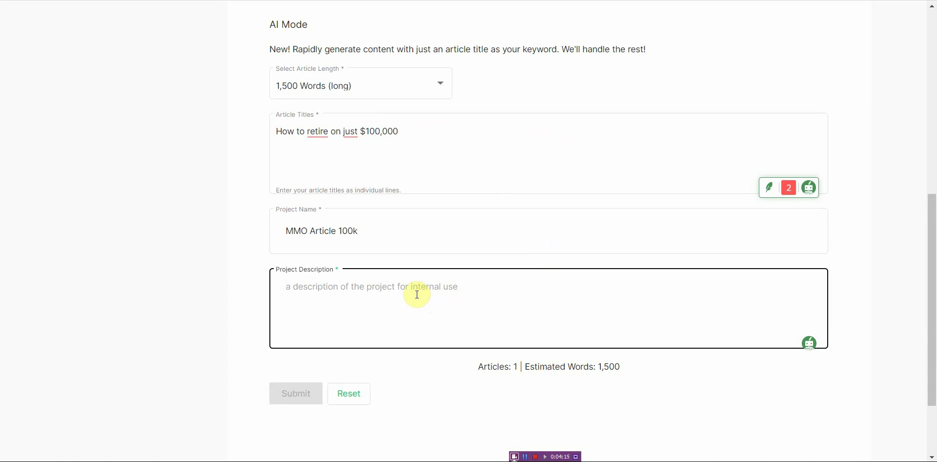
text(MMO)
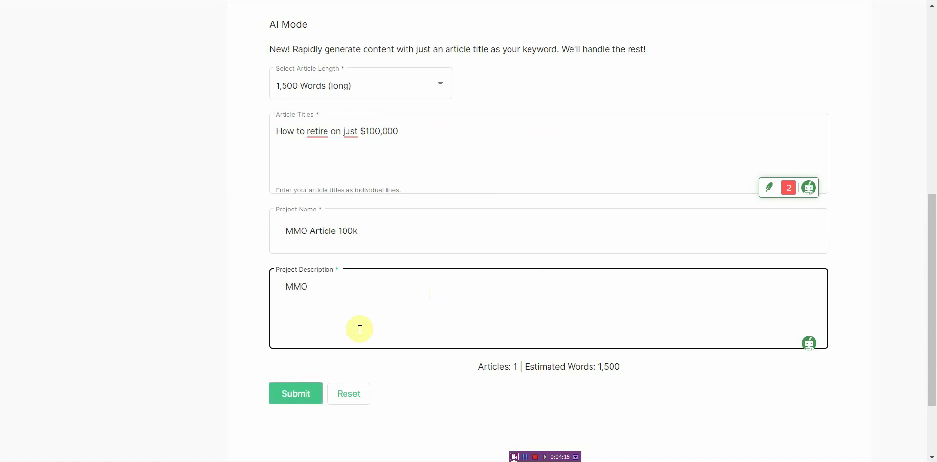
Submit the request, view the MMO Article 100k project, and return to My Projects.
click(296, 399)
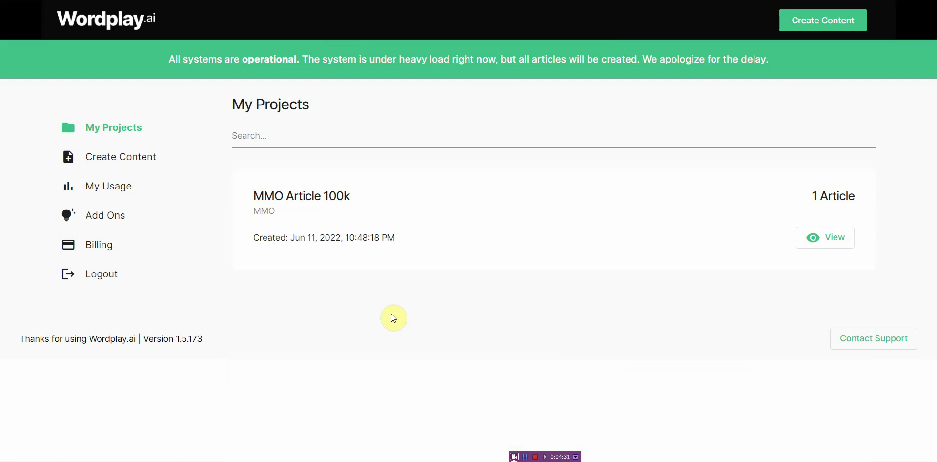
click(835, 243)
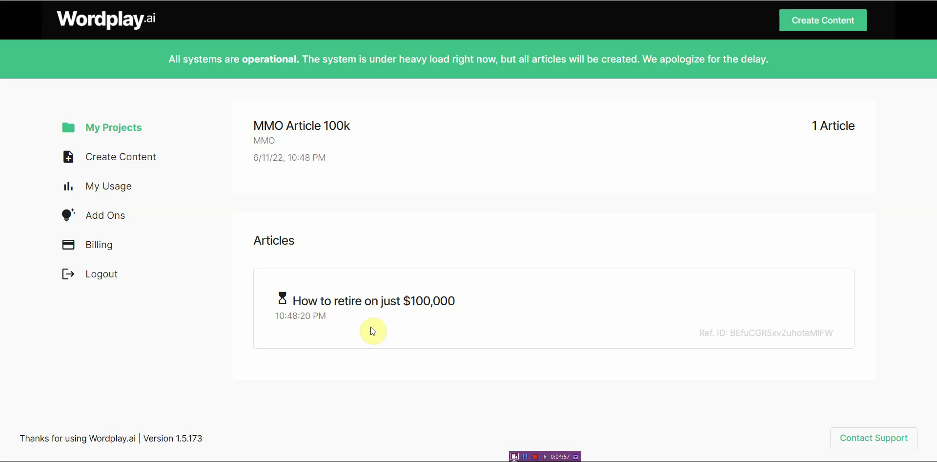
click(11, 29)
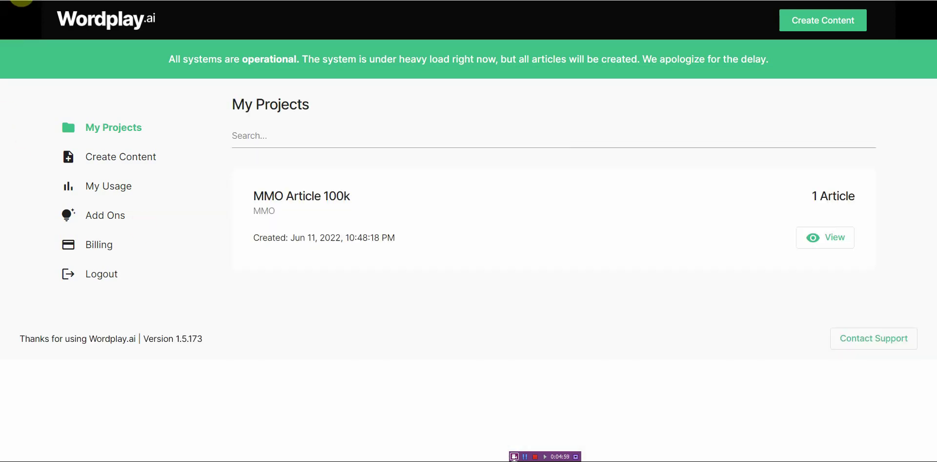
click(22, 1)
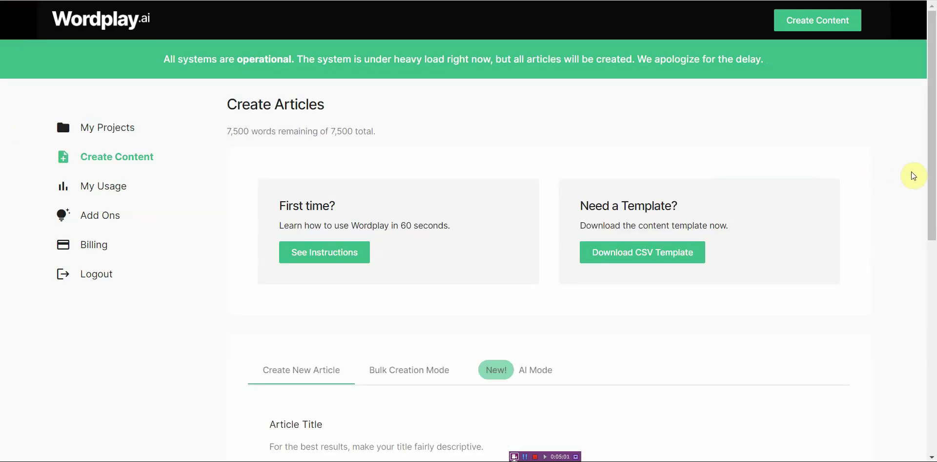
drag(927, 178, 908, 335)
click(543, 70)
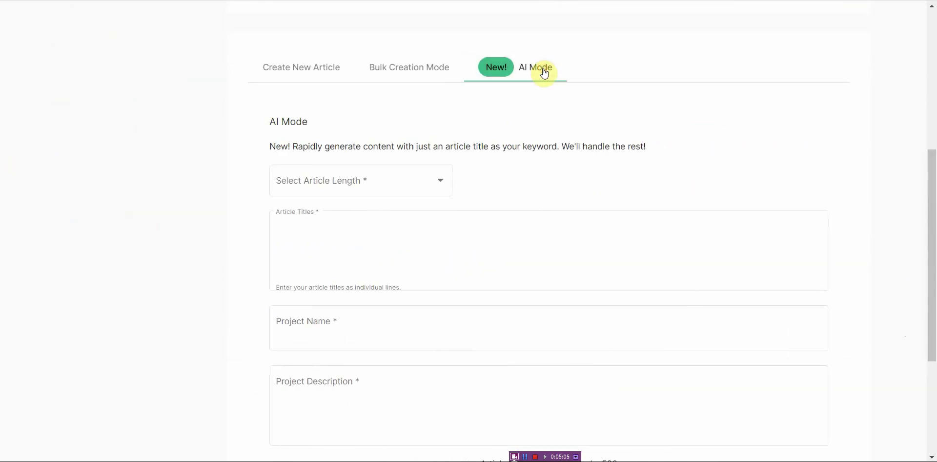
click(444, 182)
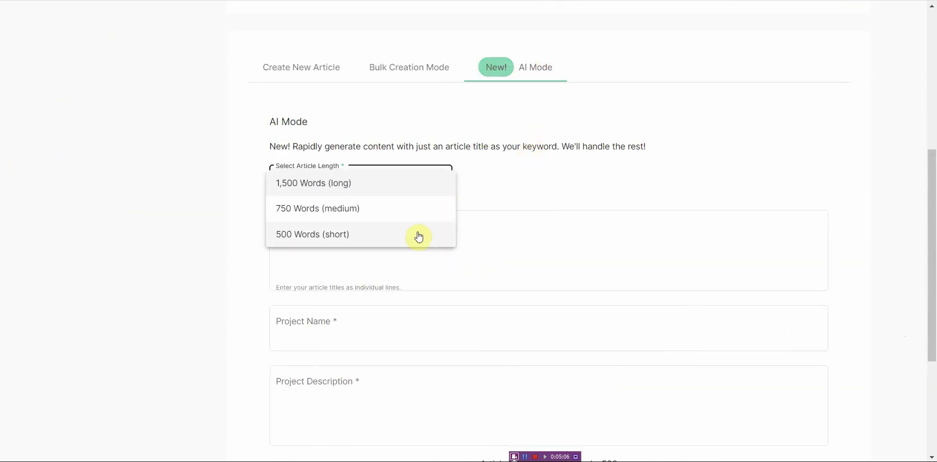
click(633, 169)
click(456, 232)
click(424, 332)
click(410, 394)
click(417, 244)
click(429, 203)
click(422, 237)
click(402, 329)
click(393, 382)
click(878, 246)
drag(928, 199, 928, 266)
click(583, 282)
click(300, 341)
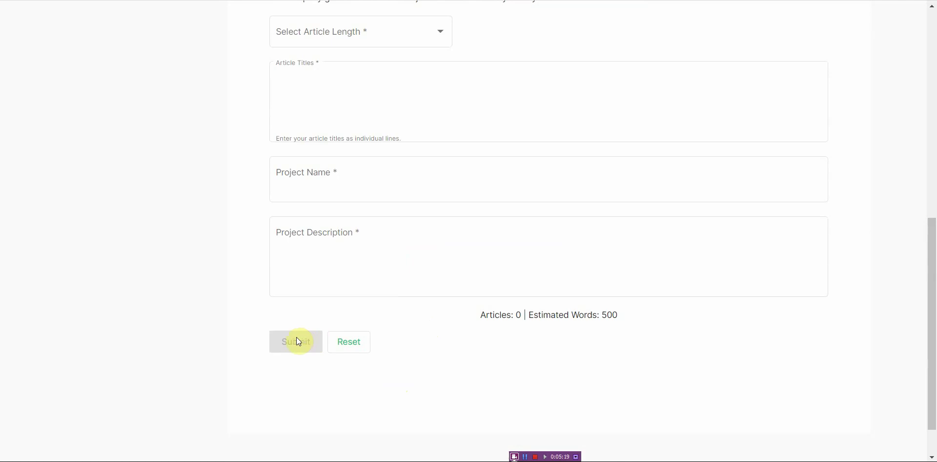
scroll(931, 243, up, 3)
scroll(931, 244, up, 6)
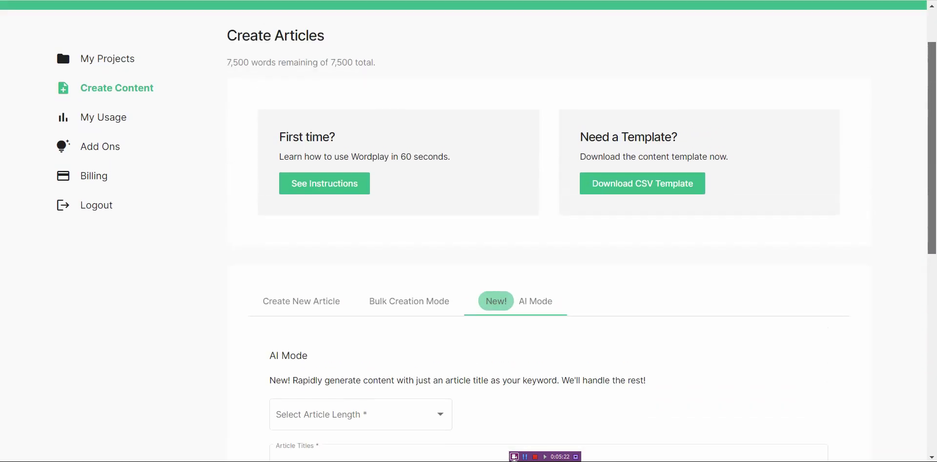
scroll(931, 244, up, 1)
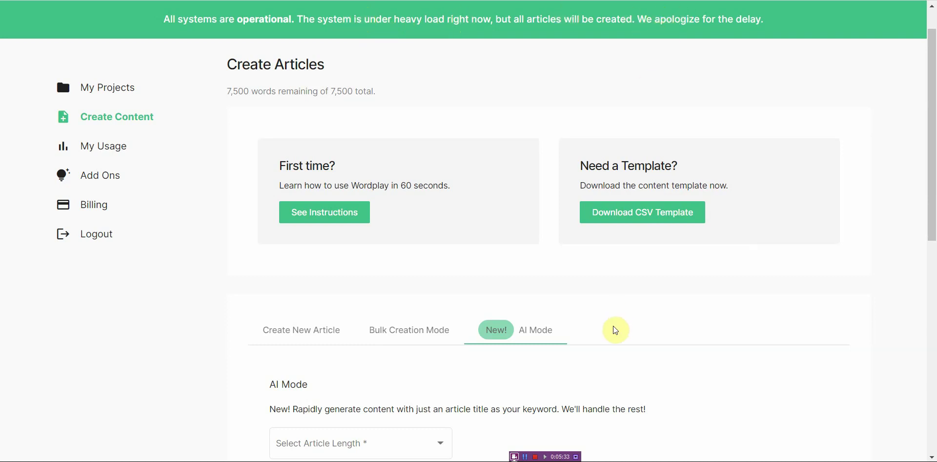
click(125, 89)
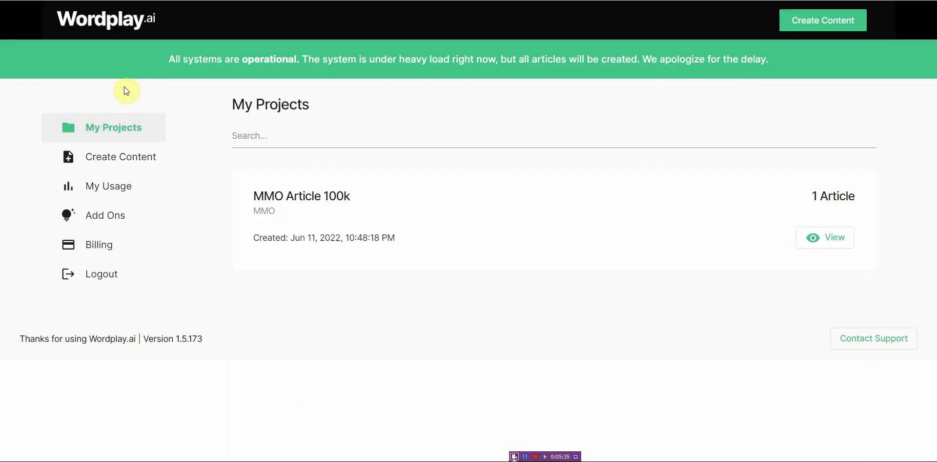
click(835, 243)
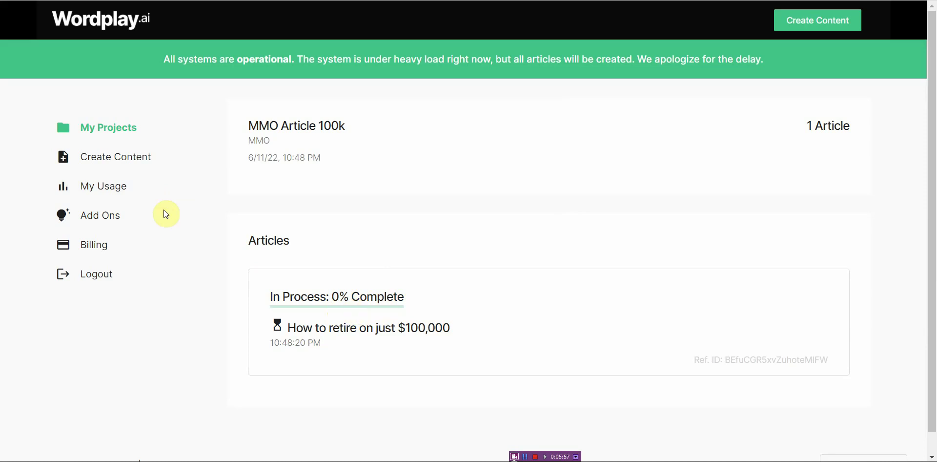
click(133, 130)
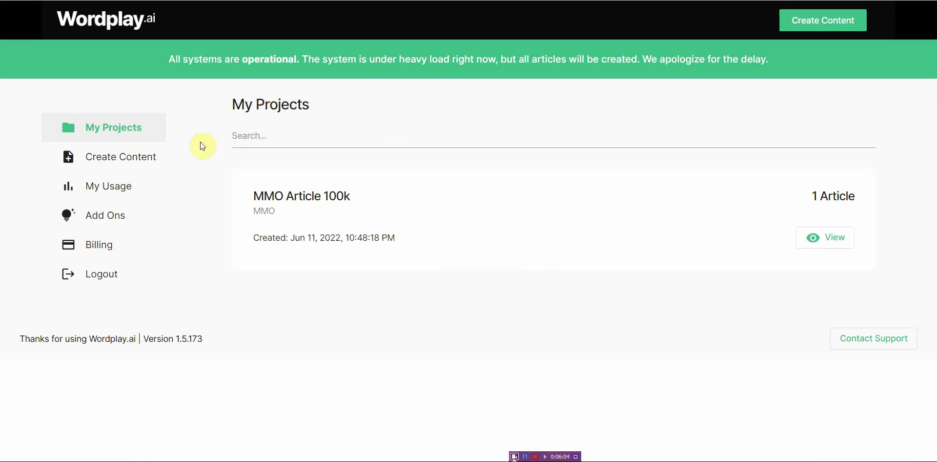
Check My Usage: 1,500 words queued, 0 complete, 7,500 of 7,500 remaining.
click(119, 166)
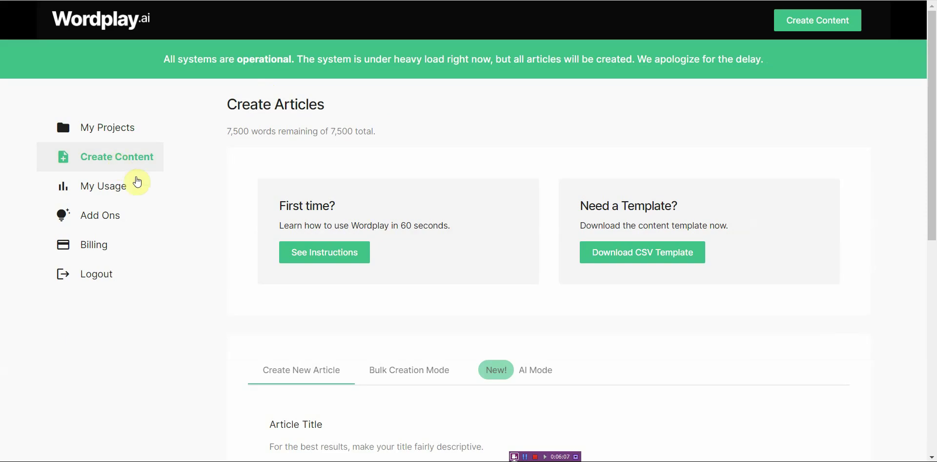
scroll(452, 345, down, 9)
scroll(452, 344, up, 9)
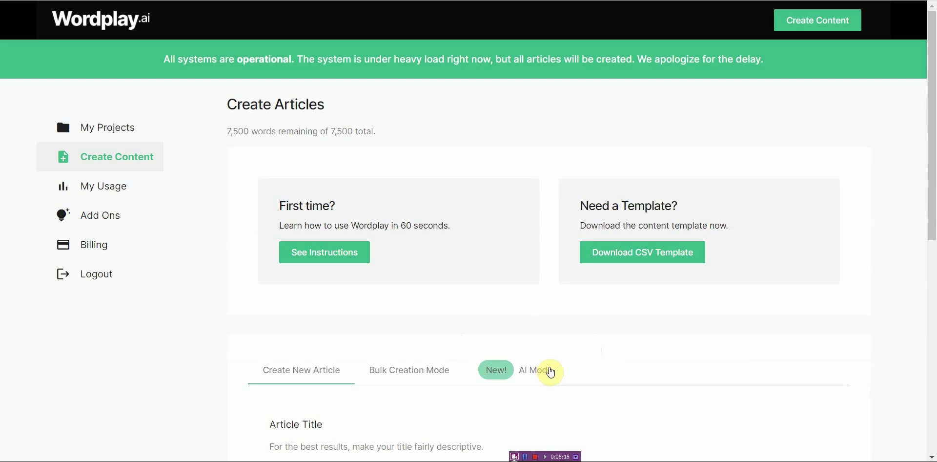
click(130, 199)
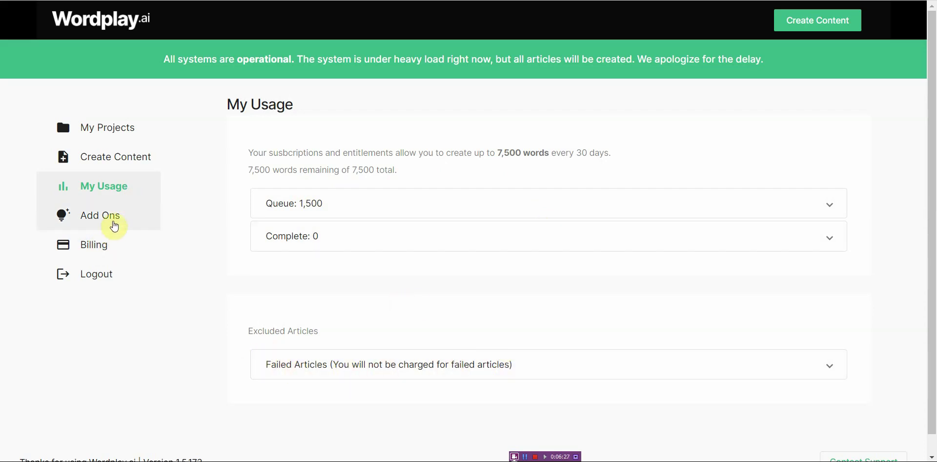
Browse the Add Ons page, then return to Create Articles showing 7,500 words remaining.
click(114, 225)
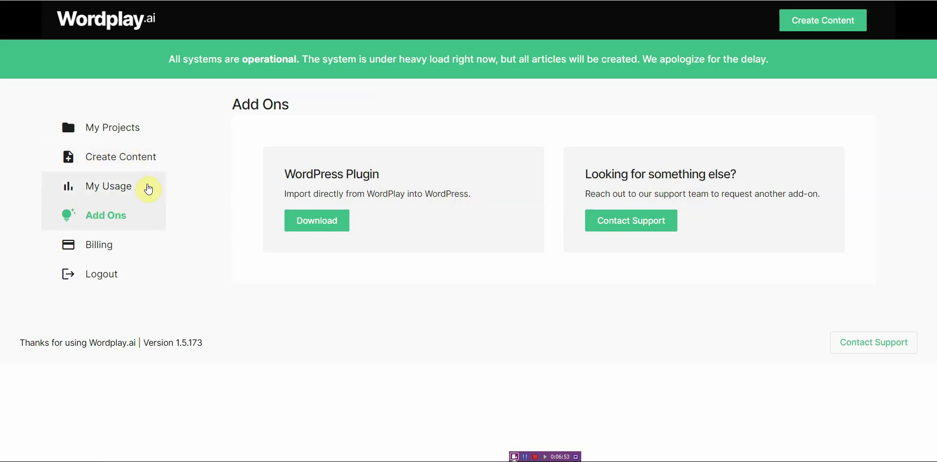
click(152, 159)
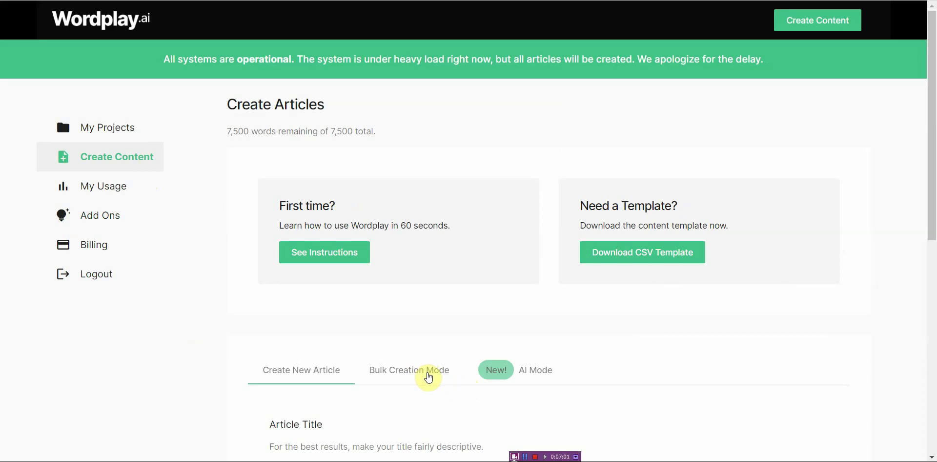
Flip between Bulk Creation and single-article forms, then settle on the AI Mode form.
click(429, 377)
drag(932, 180, 930, 270)
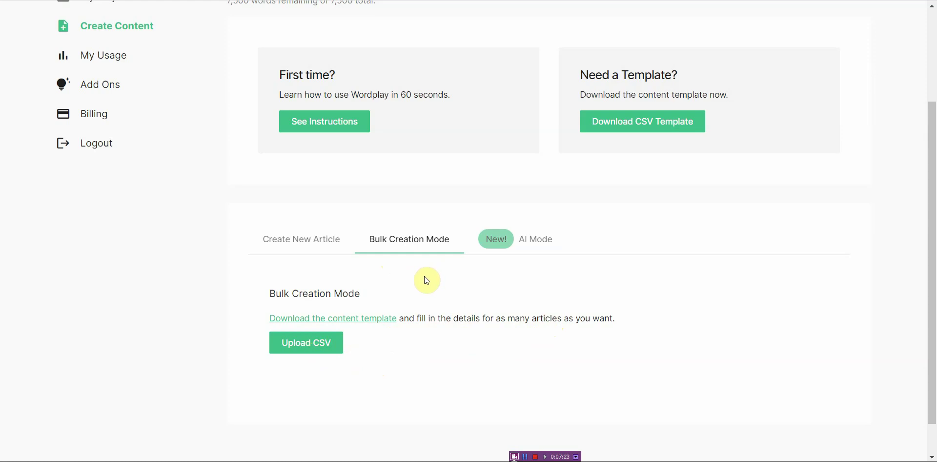
click(324, 247)
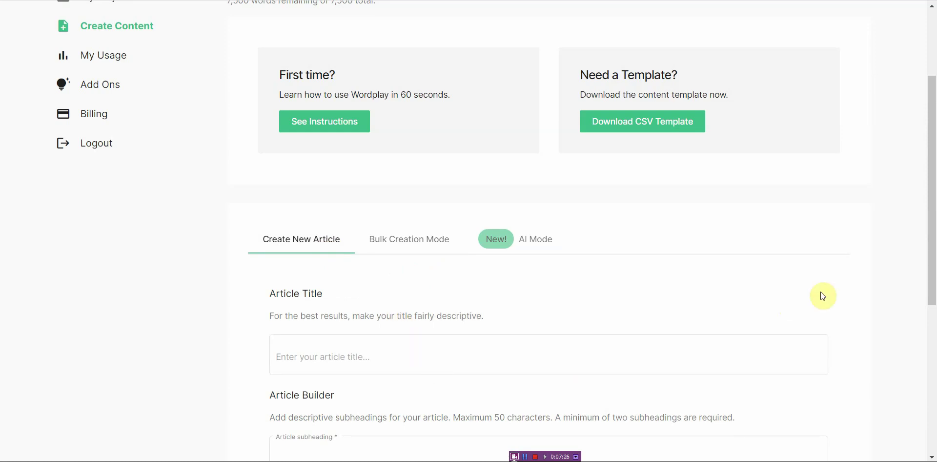
mouse_move(933, 271)
mouse_down()
mouse_move(930, 385)
mouse_move(931, 275)
mouse_up()
click(408, 215)
click(545, 213)
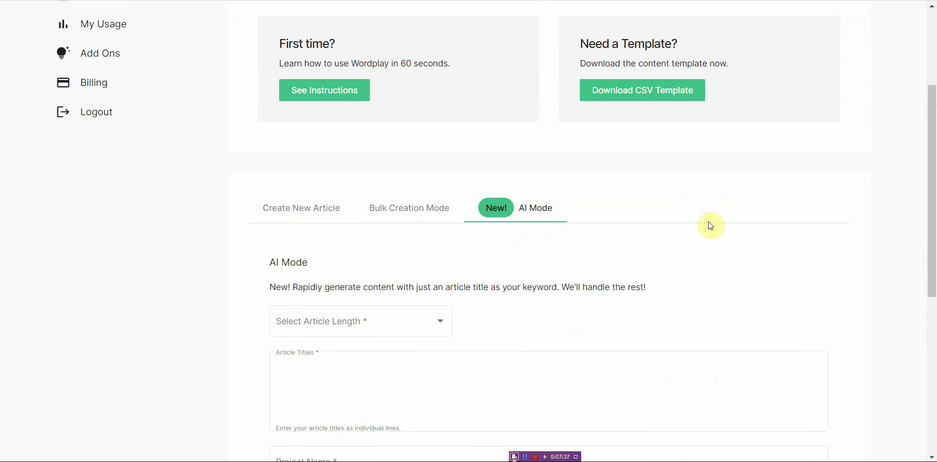
drag(931, 233, 933, 144)
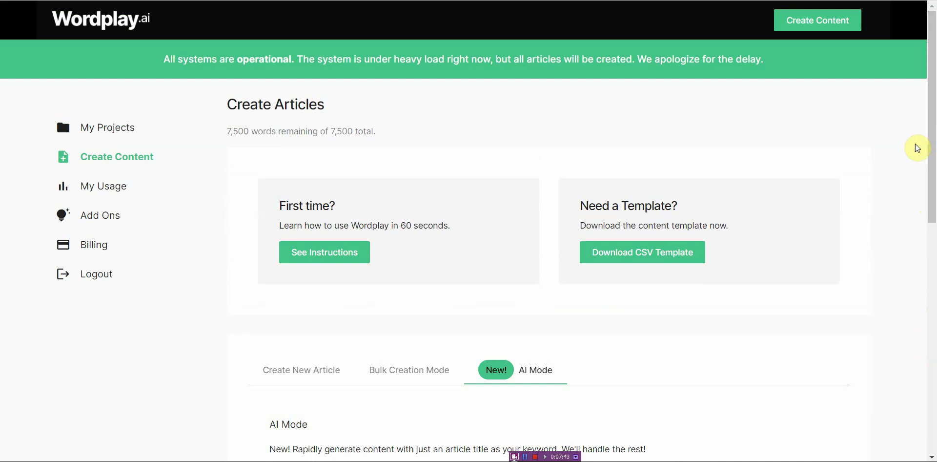
drag(931, 147, 917, 178)
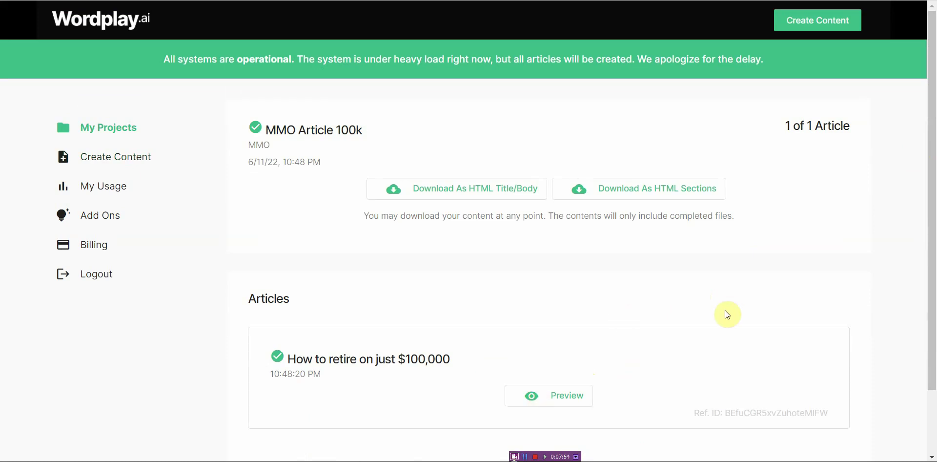
Preview the completed article 'How to Retire on Just $100000' from the MMO Article 100k project.
drag(933, 217, 842, 199)
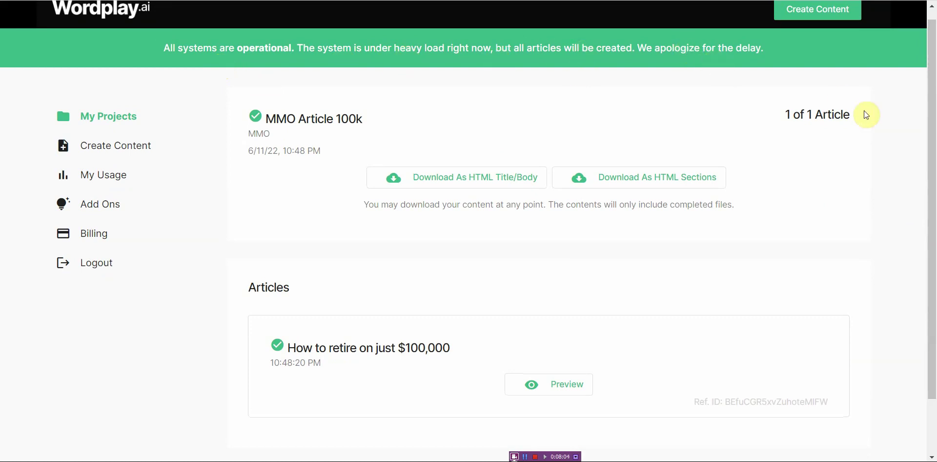
drag(932, 136, 927, 188)
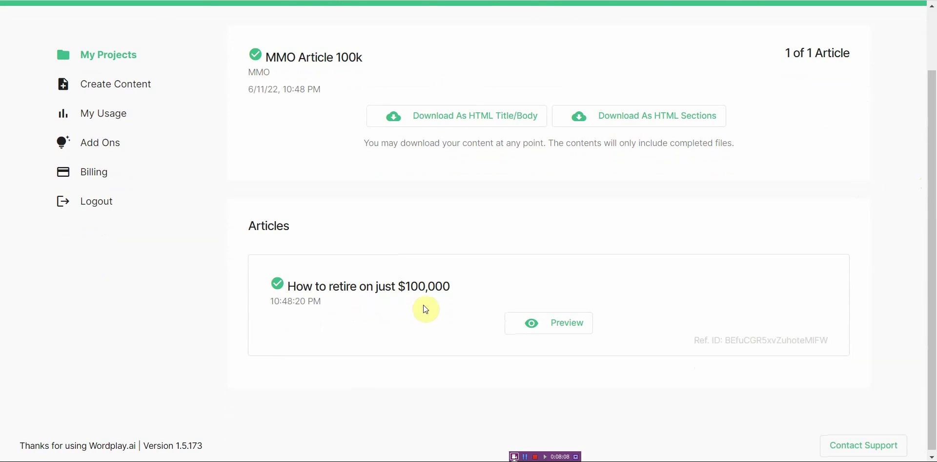
click(566, 327)
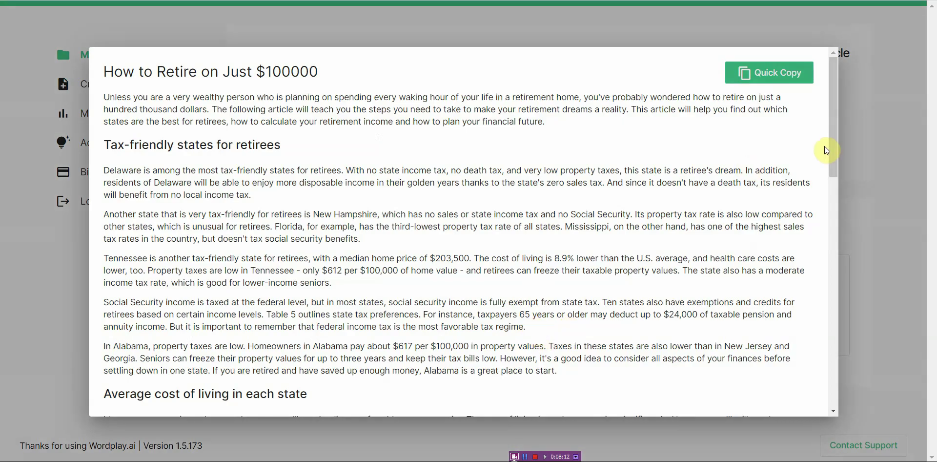
scroll(837, 163, down, 7)
drag(829, 306, 831, 119)
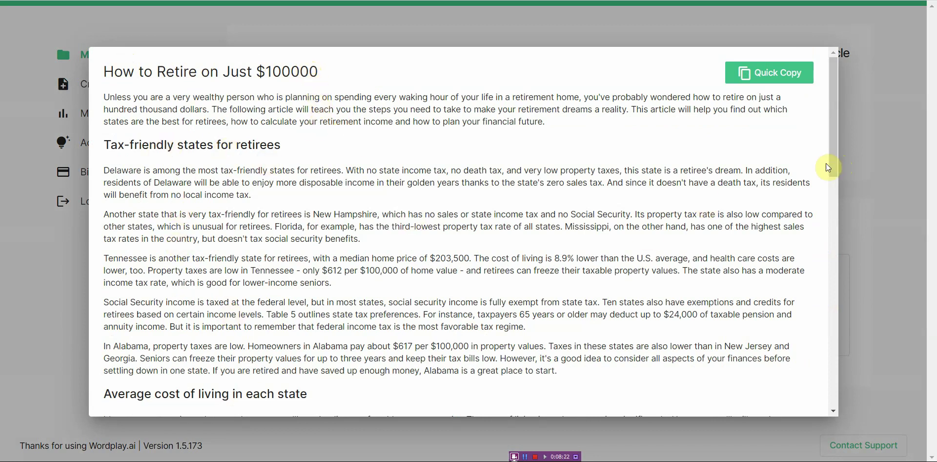
drag(832, 167, 817, 150)
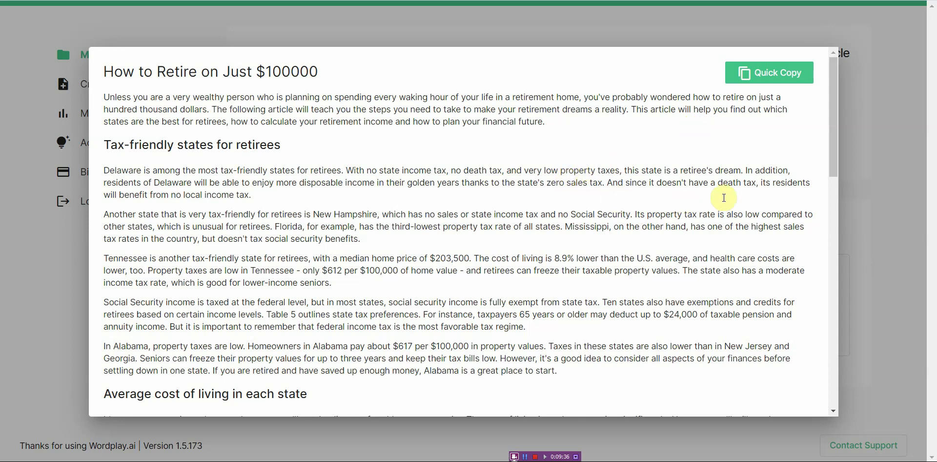
drag(833, 169, 830, 141)
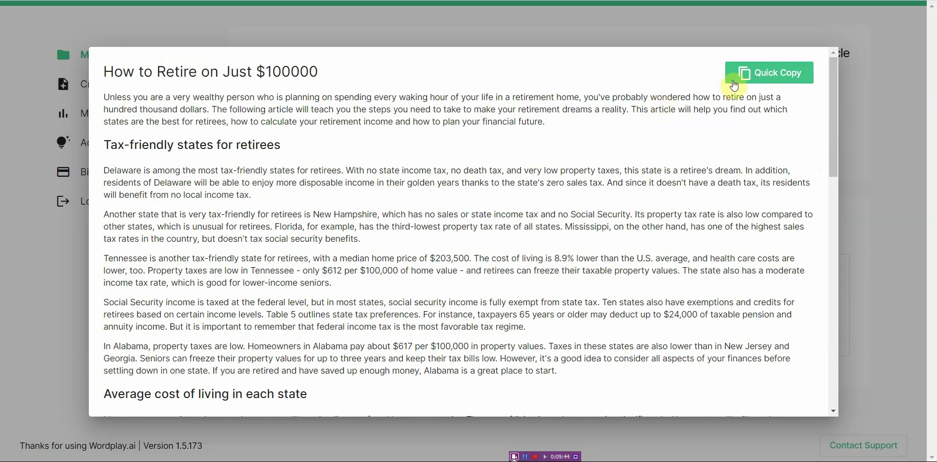
click(760, 77)
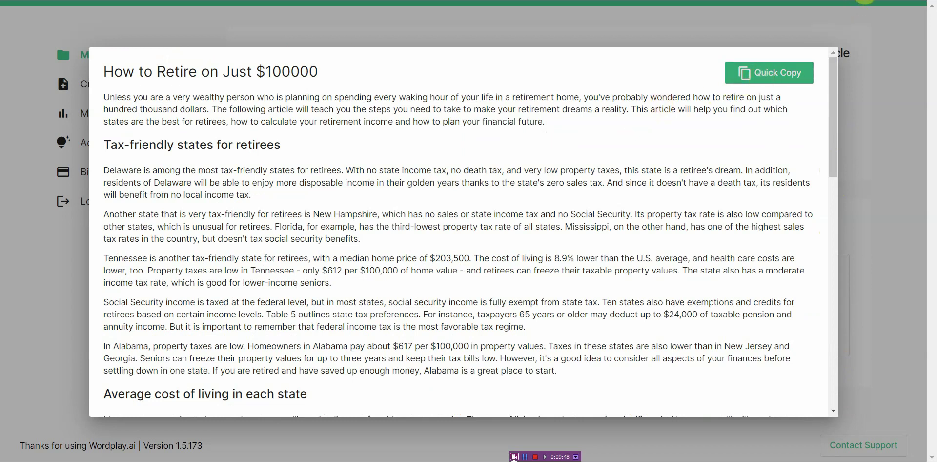
Paste the article into a new Grammarly document and skip the writing goals setup.
click(898, 2)
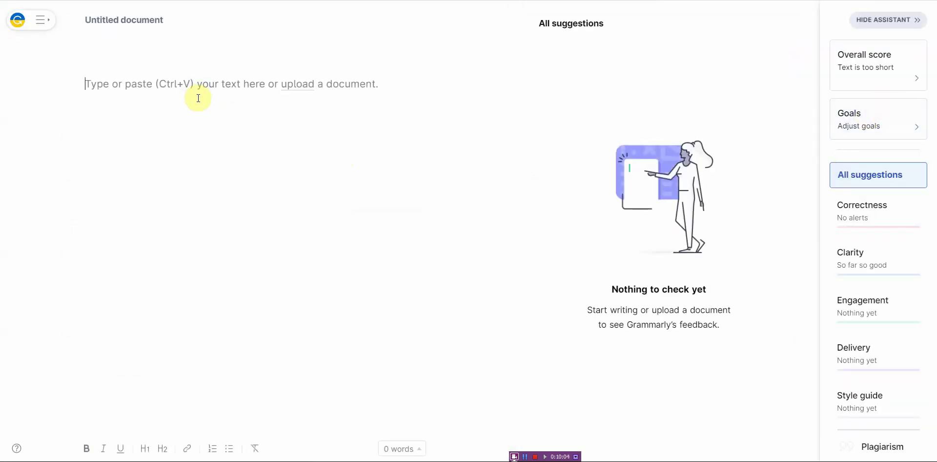
key(ctrl+v)
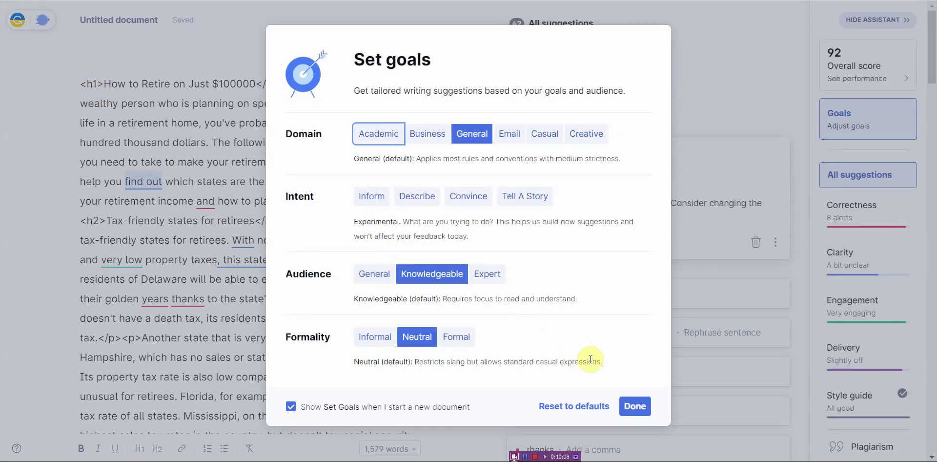
click(633, 406)
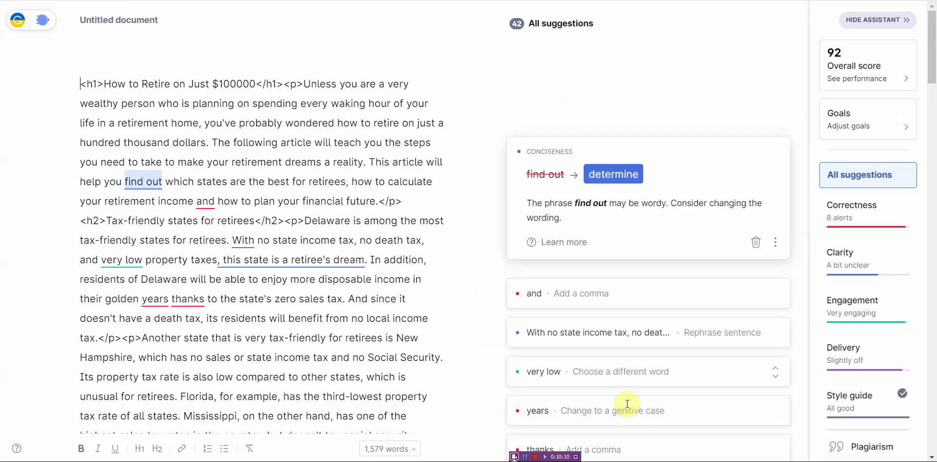
Delete the <h1>, <h2> and </h1><p> tags and put the title on its own line.
drag(101, 84, 84, 79)
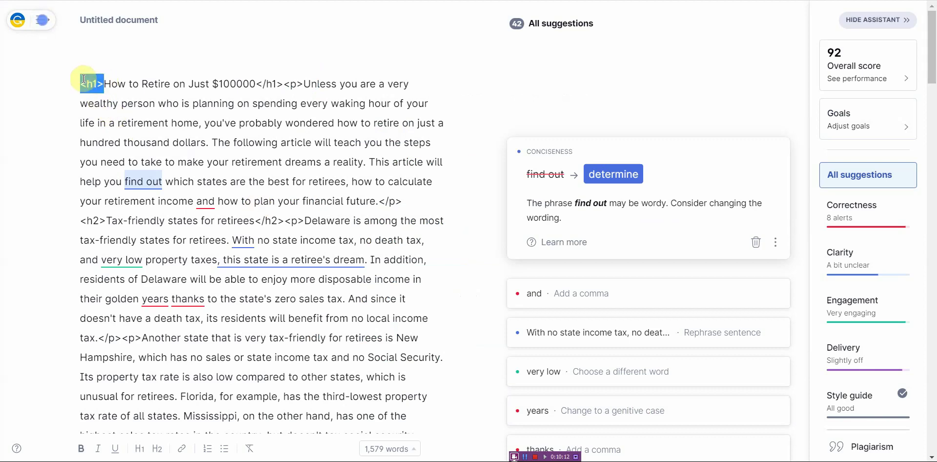
key(BackSpace)
drag(106, 221, 85, 220)
key(BackSpace)
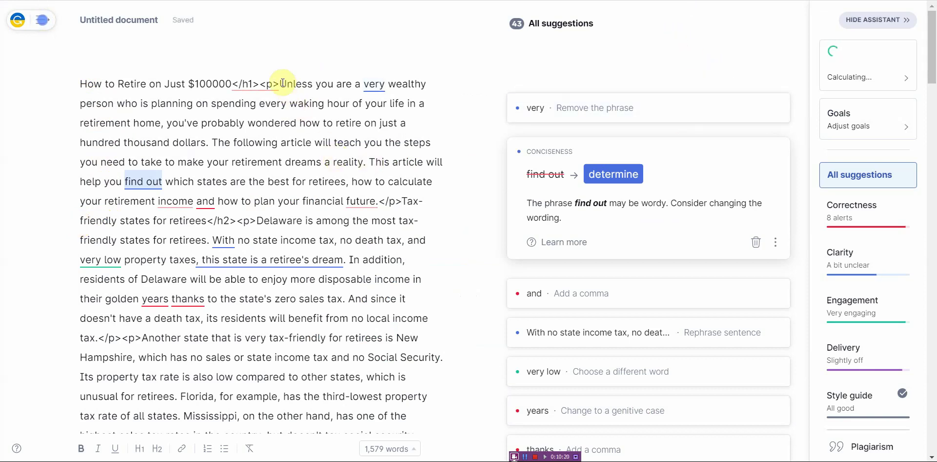
drag(281, 83, 232, 78)
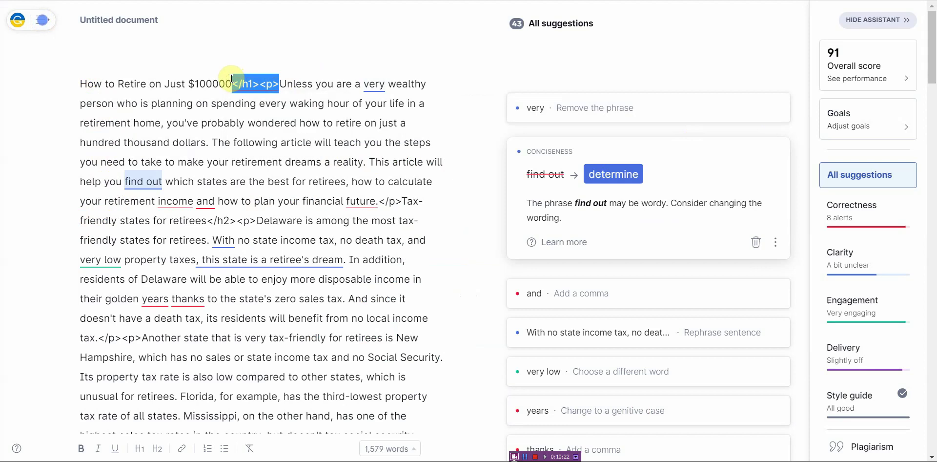
key(BackSpace)
key(Return)
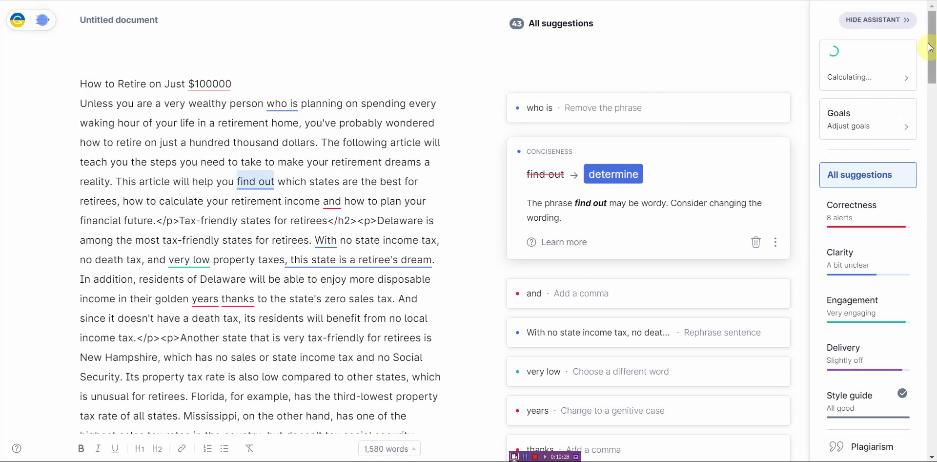
Run Grammarly's Plagiarism check on the pasted retirement article.
scroll(469, 229, down, 8)
mouse_move(933, 104)
mouse_down()
mouse_move(934, 62)
mouse_move(933, 99)
mouse_up()
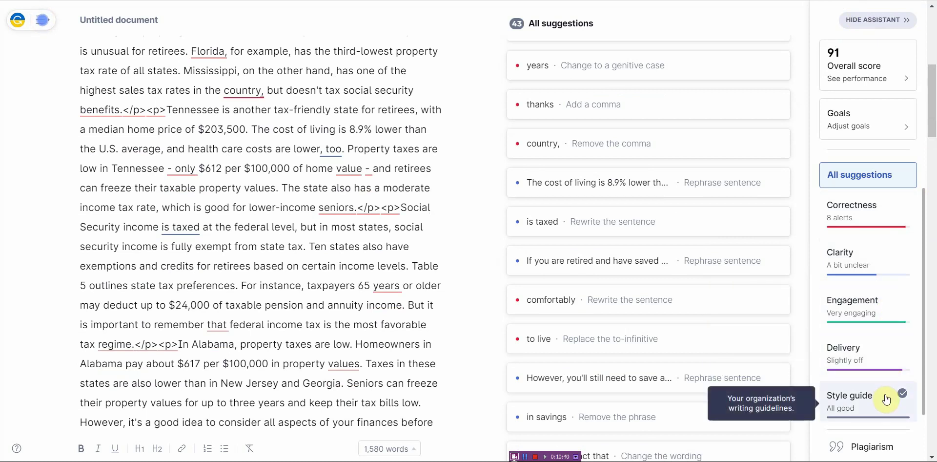
click(879, 449)
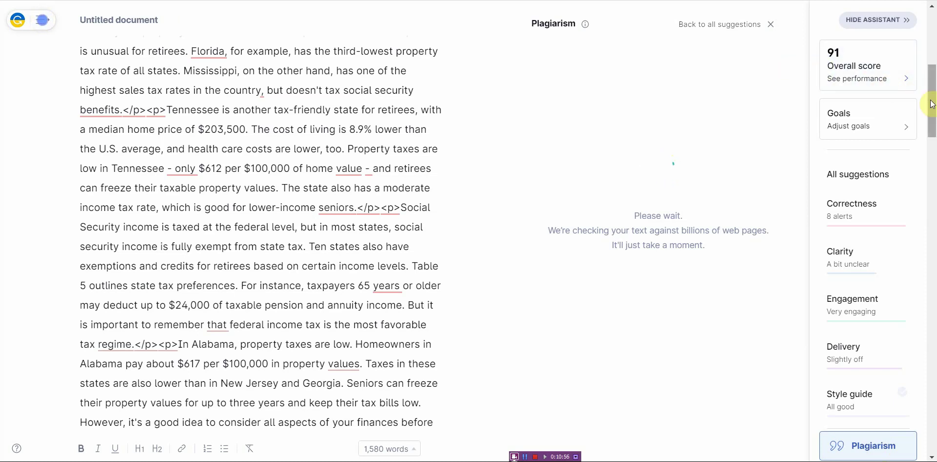
drag(932, 104, 931, 35)
Copy the whole formatted article text from the Wordplay.ai preview.
key(ctrl+Tab)
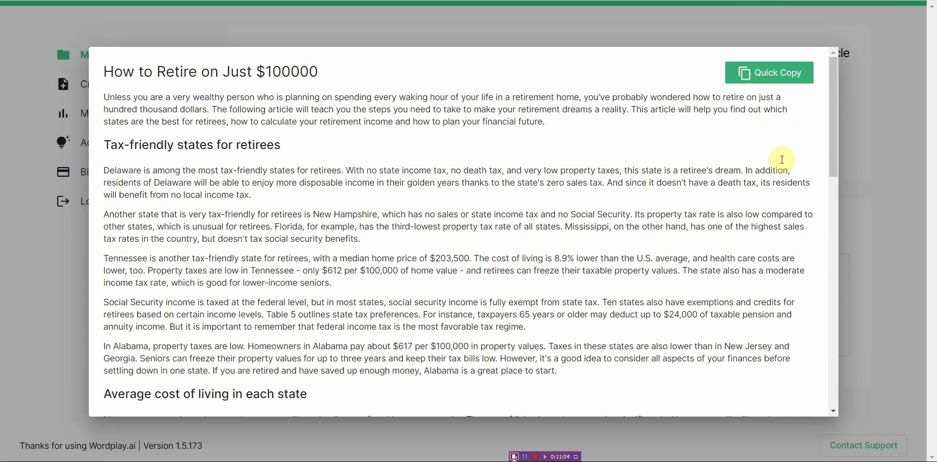
scroll(779, 169, down, 15)
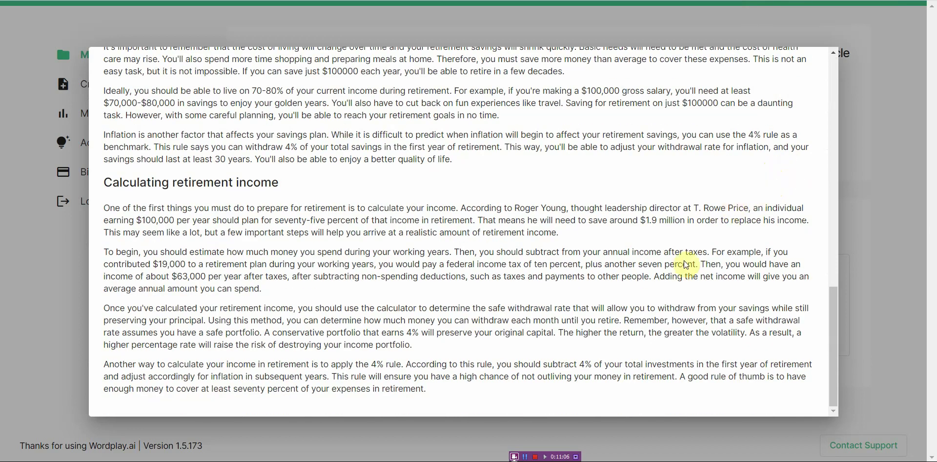
drag(437, 389, 100, 71)
right_click(115, 75)
click(129, 83)
Replace the raw-HTML text in the Grammarly document with the copied formatted article.
key(alt+Tab)
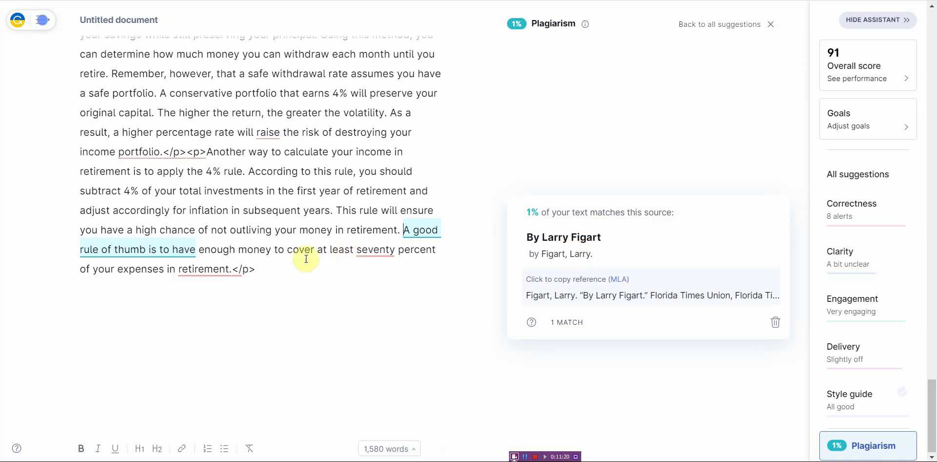
drag(268, 268, 78, 95)
key(ctrl+v)
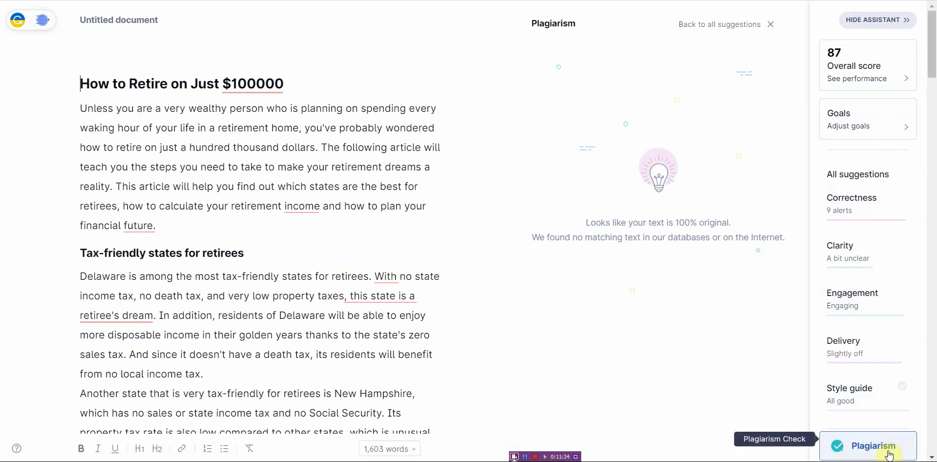
Recheck plagiarism on the formatted article, which now shows a 1% match and score 87.
click(888, 449)
click(889, 449)
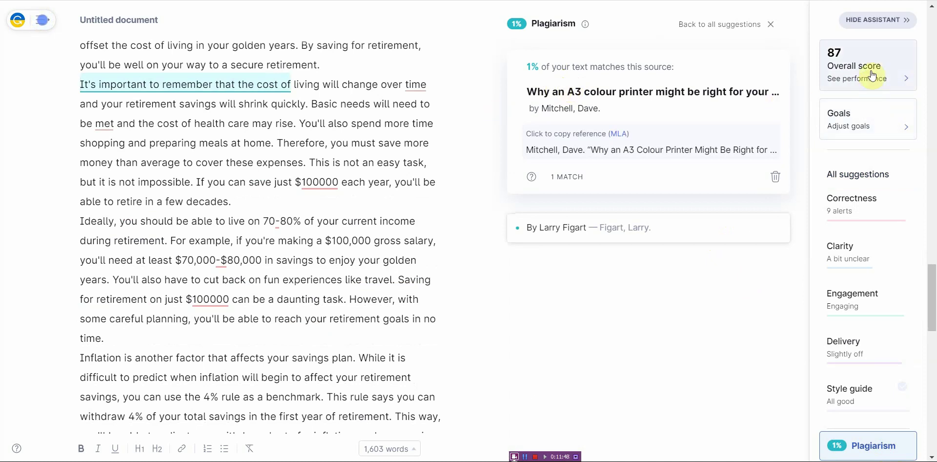
scroll(363, 139, up, 15)
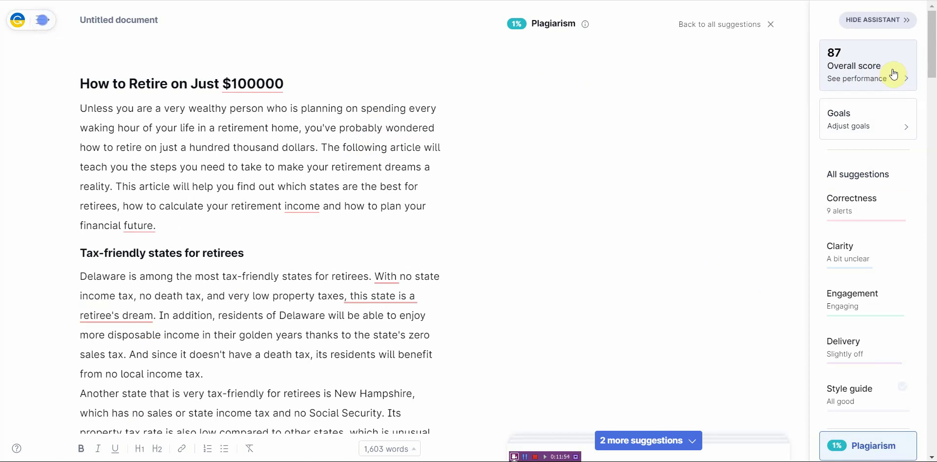
drag(931, 60, 846, 77)
Scroll through the scored article in Grammarly, then close Wordplay.ai's article preview.
drag(930, 62, 932, 43)
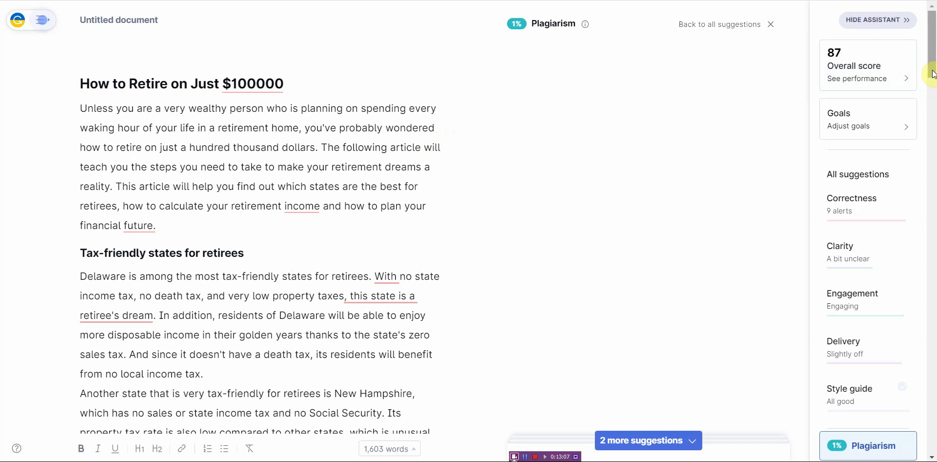
drag(933, 74, 932, 44)
mouse_move(932, 61)
mouse_down()
mouse_move(932, 437)
mouse_move(933, 59)
mouse_up()
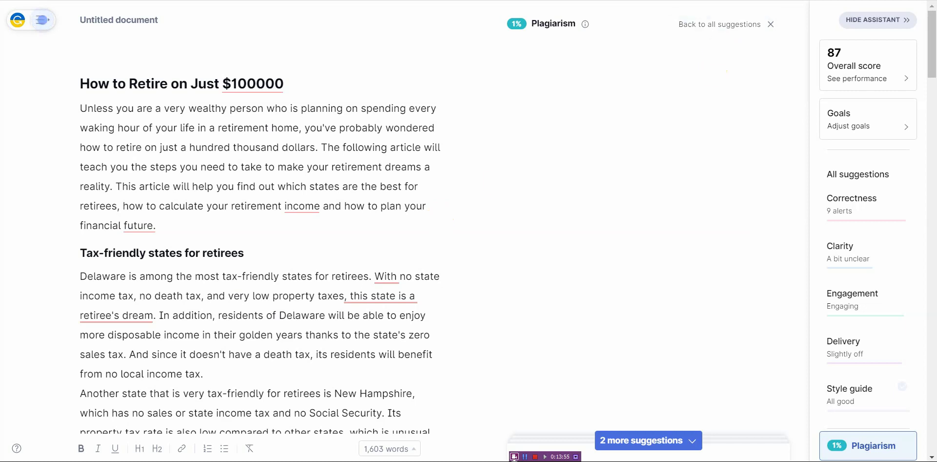
key(alt+Tab)
click(859, 127)
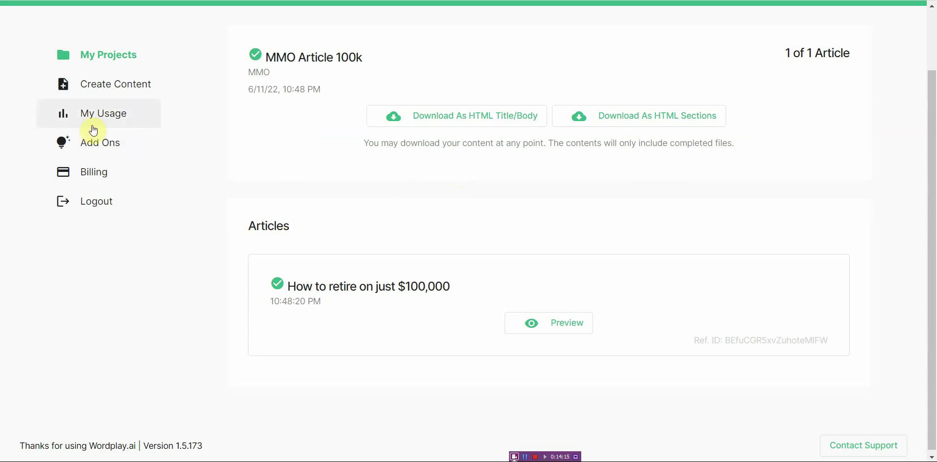
Look over the AI Mode Create Content form's article length options, then return to Grammarly.
click(141, 87)
click(531, 302)
scroll(929, 195, down, 5)
scroll(929, 195, down, 1)
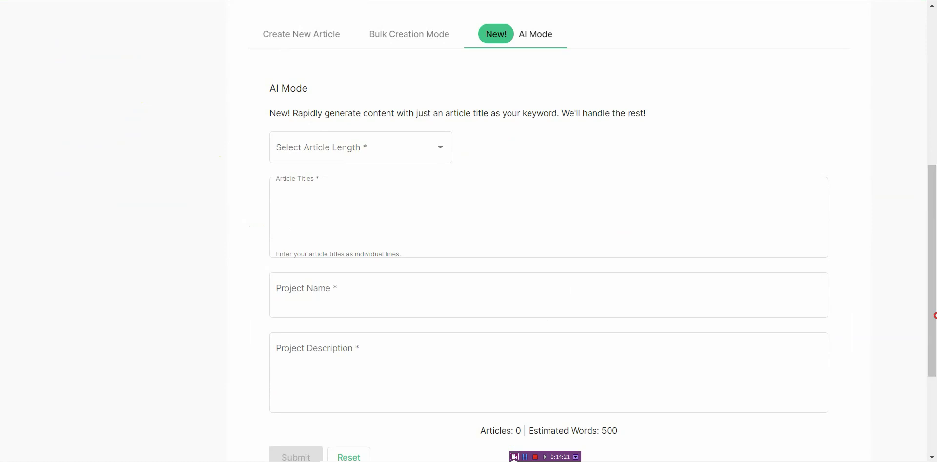
click(434, 158)
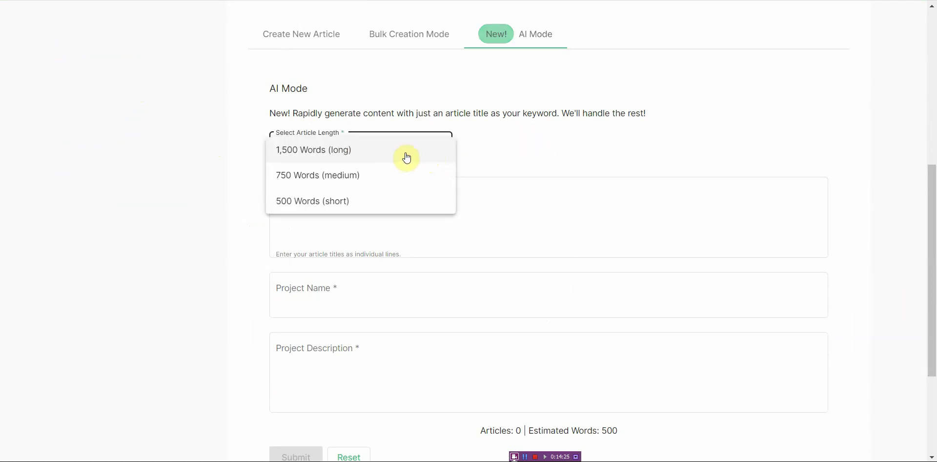
click(540, 143)
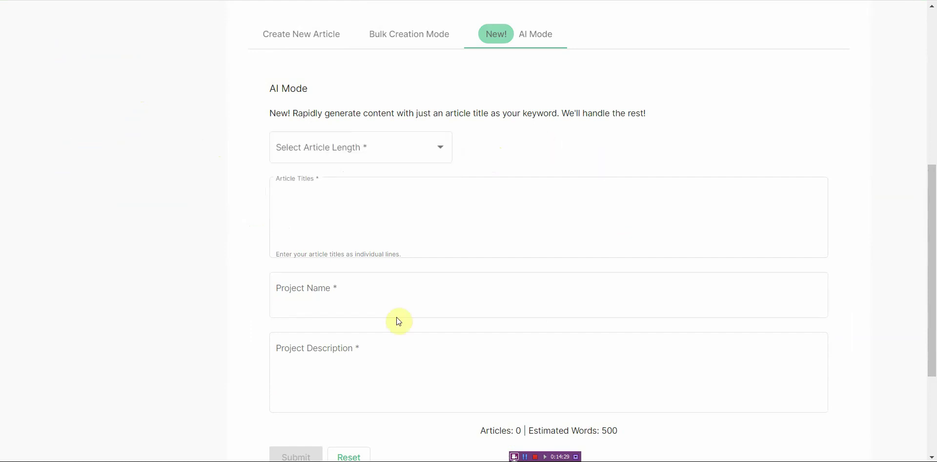
click(690, 1)
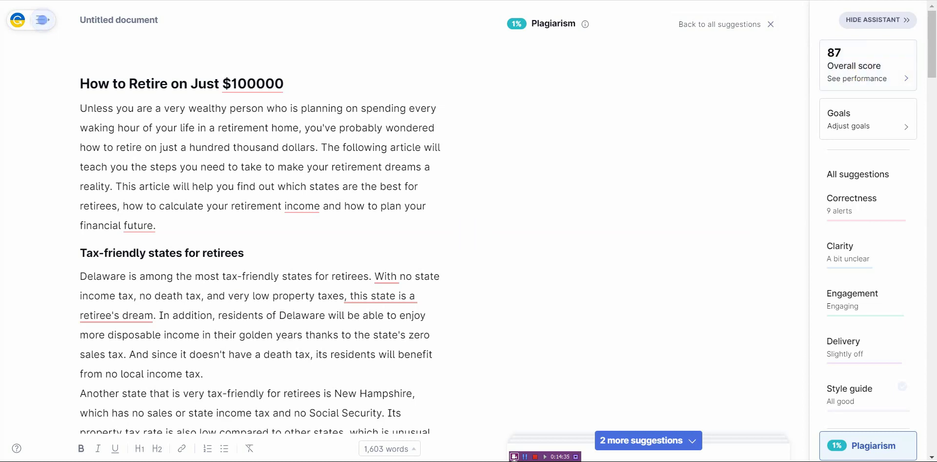
Return to Wordplay.ai's Create Articles page and scroll back to its top.
key(alt+Tab)
scroll(723, 259, up, 7)
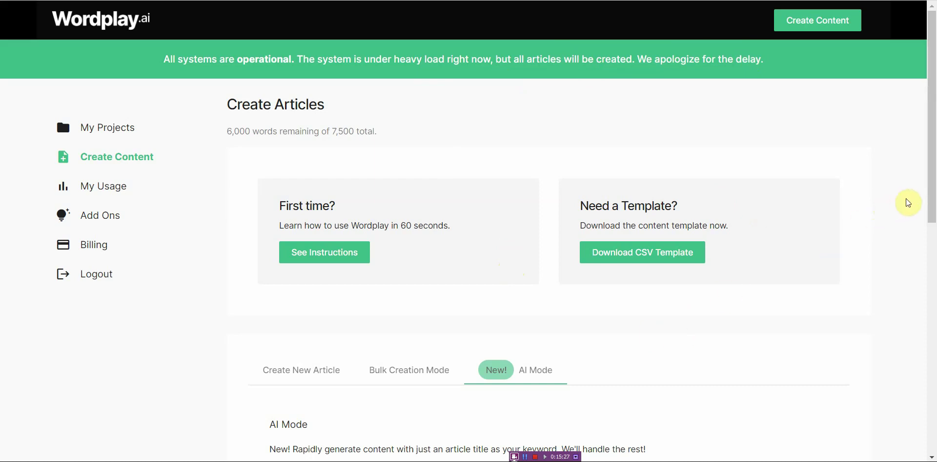
drag(931, 204, 921, 167)
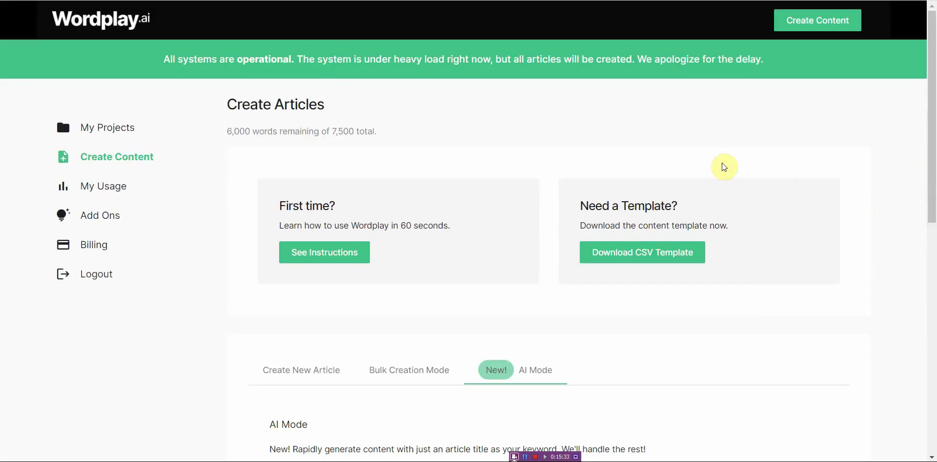